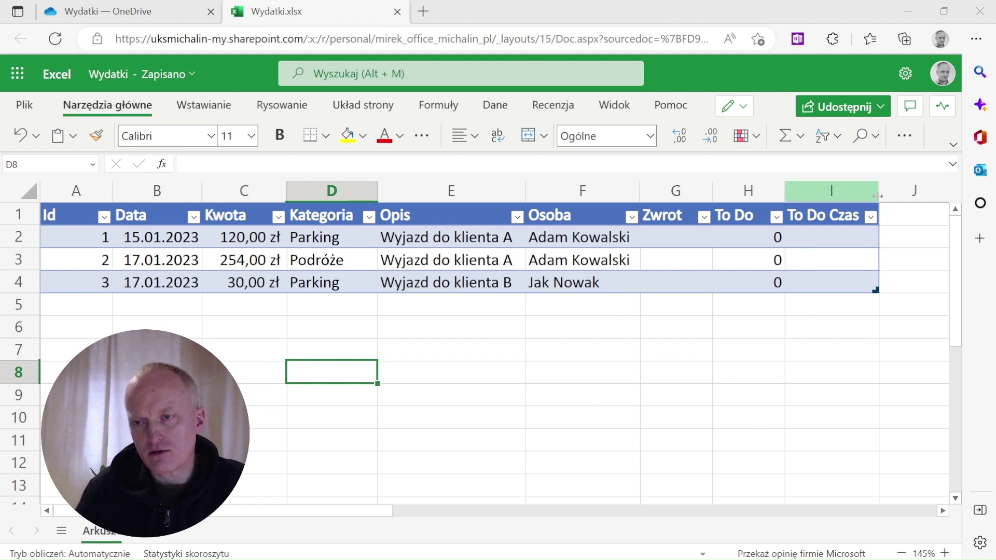
# Widen column I so the To Do Czas header fits, then check the H4 and I2 values
pyautogui.moveTo(878, 191); pyautogui.dragTo(928, 218)
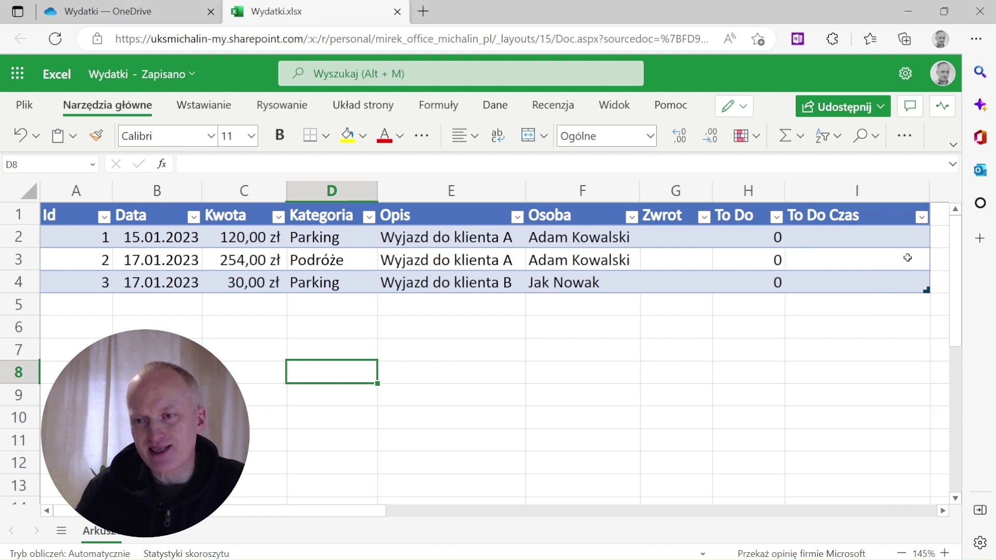
pyautogui.click(748, 288)
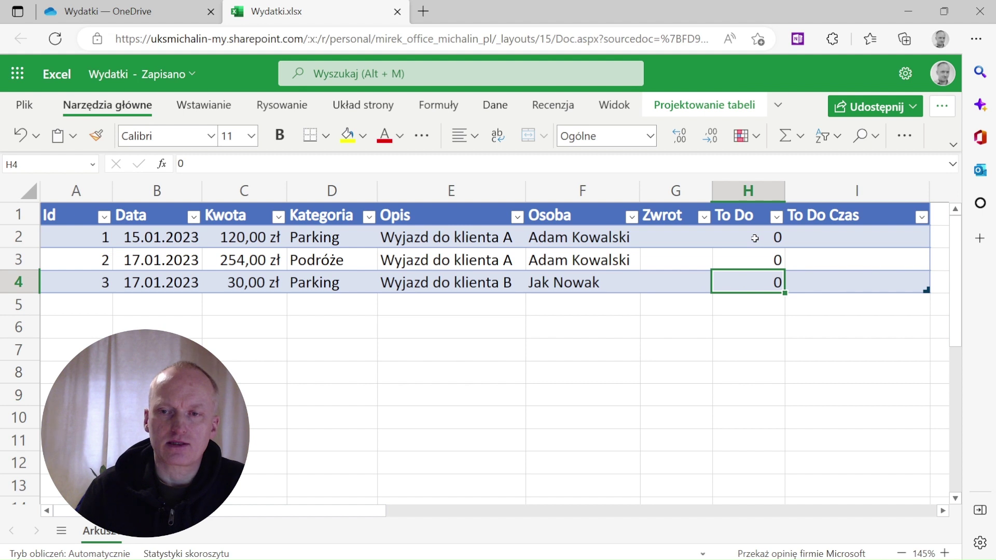
pyautogui.click(842, 243)
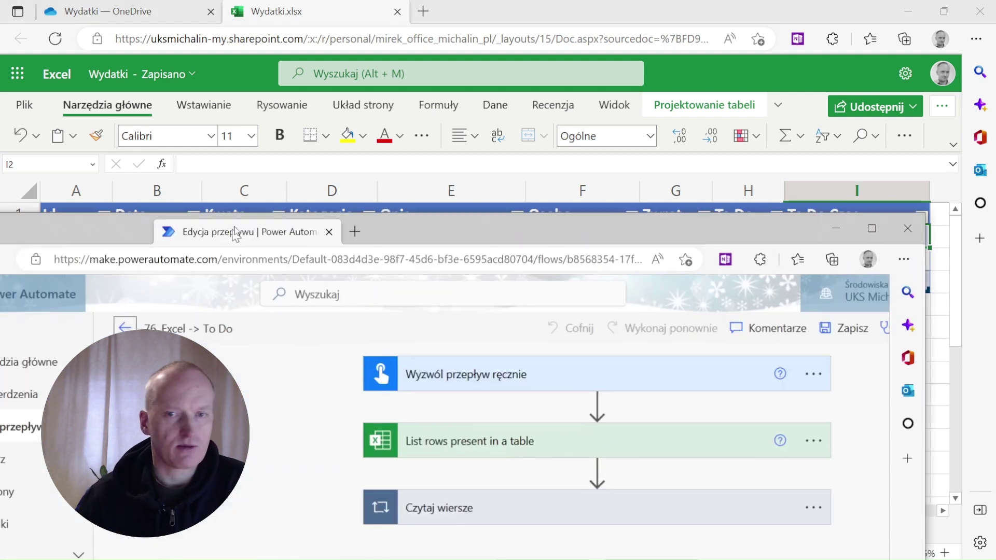
# Drag the Power Automate flow editor window over the spreadsheet and maximize it
pyautogui.moveTo(244, 167); pyautogui.dragTo(289, 126)
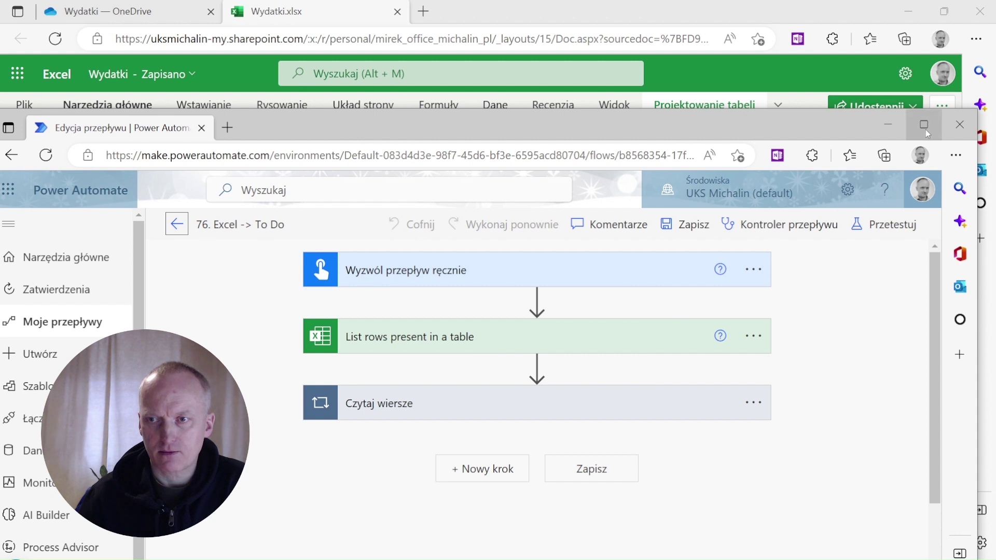
pyautogui.click(925, 126)
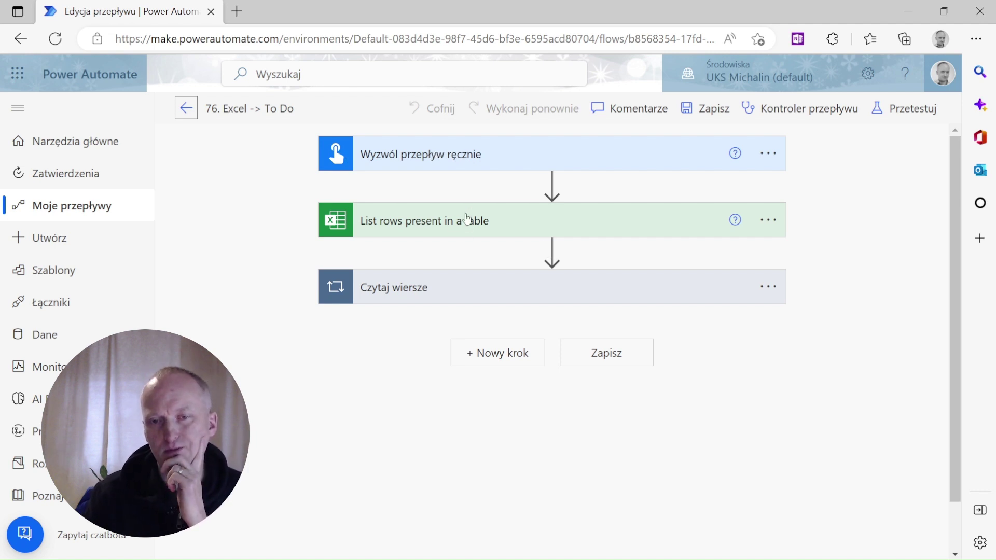
# Expand the List rows step, the Czytaj wiersze loop and its Warunek condition
pyautogui.click(468, 228)
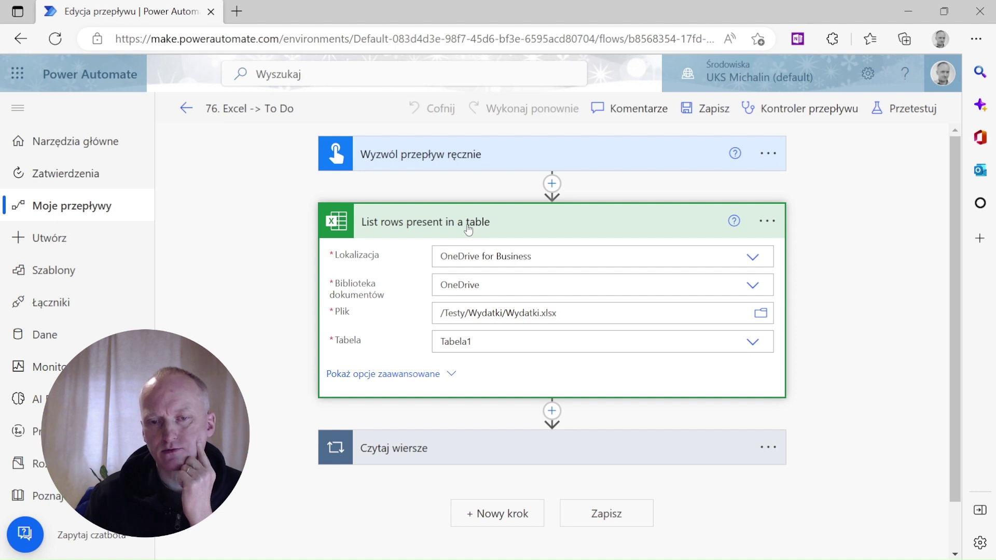
pyautogui.click(468, 228)
pyautogui.click(463, 287)
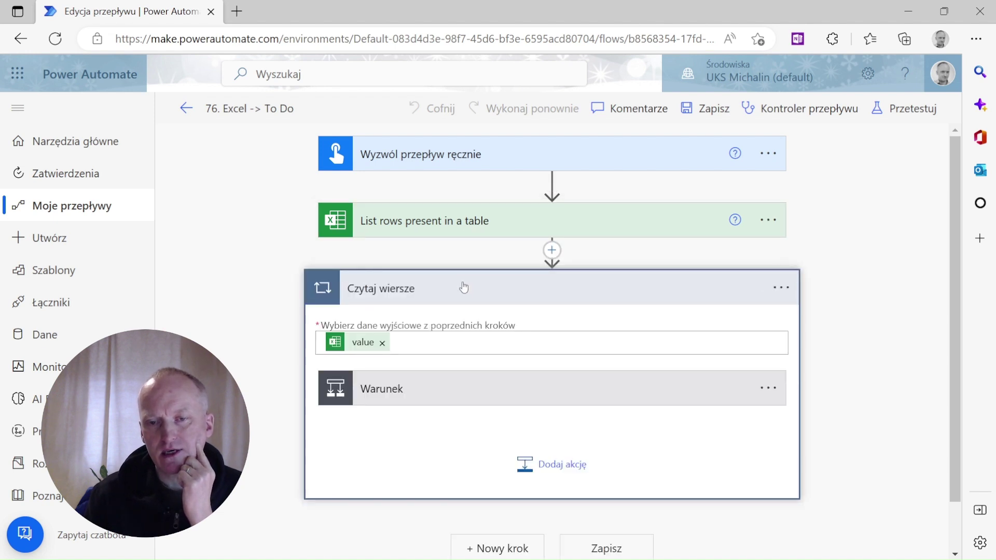
pyautogui.click(460, 335)
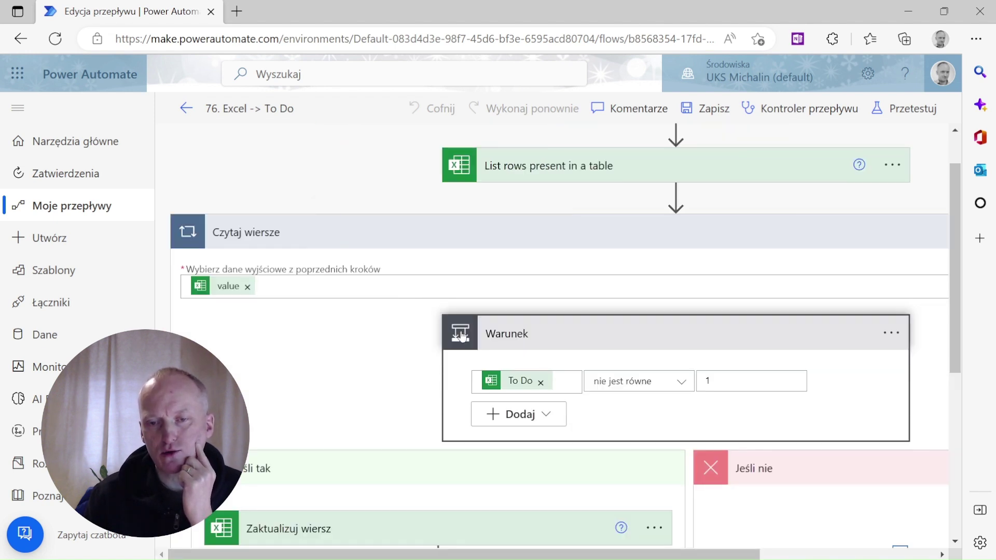
pyautogui.scroll(-2, 460, 335)
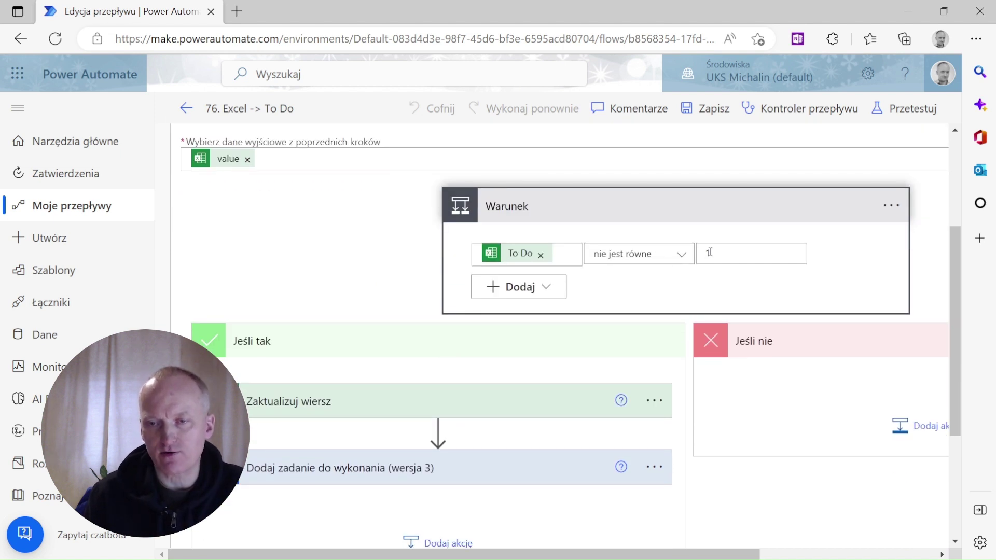
pyautogui.scroll(-2, 673, 275)
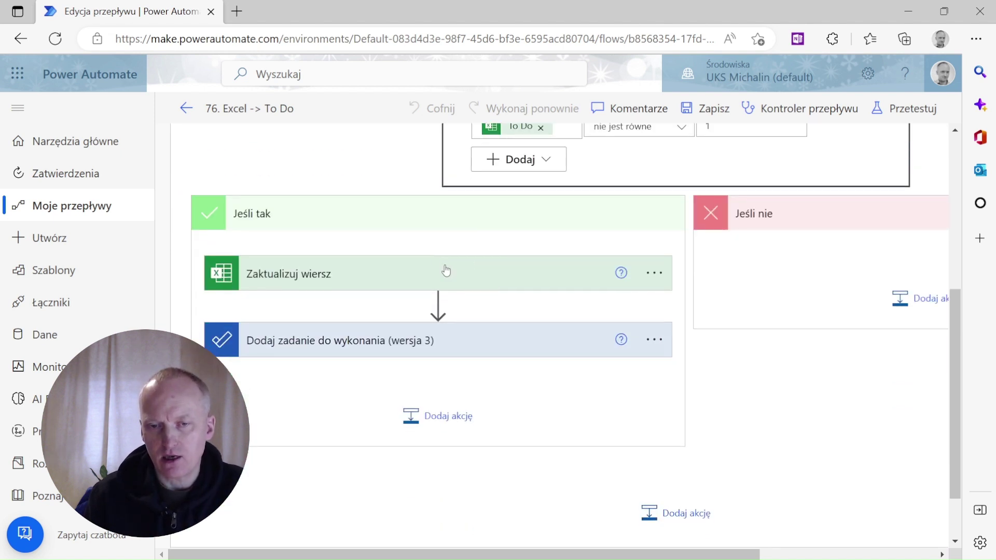
# Expand the Zaktualizuj wiersz and Dodaj zadanie do wykonania steps, then scroll back to the top
pyautogui.click(384, 282)
pyautogui.scroll(-4, 384, 281)
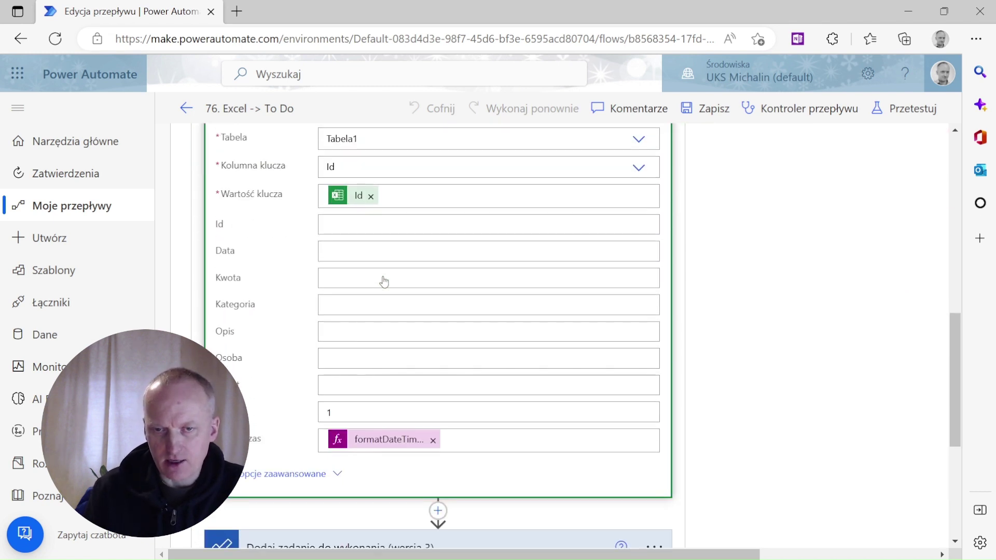
pyautogui.scroll(-1, 382, 253)
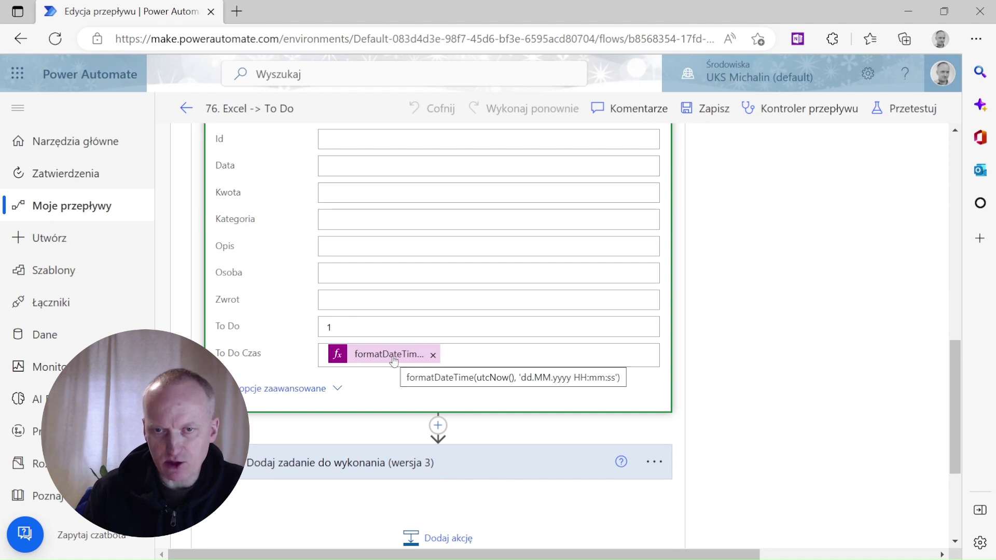
pyautogui.scroll(-2, 415, 360)
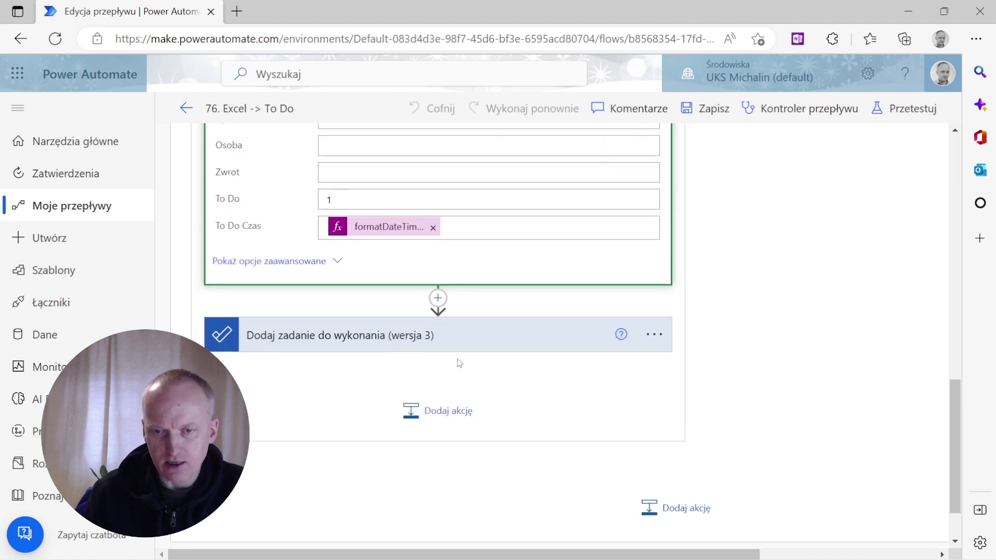
pyautogui.click(482, 340)
pyautogui.scroll(-2, 477, 332)
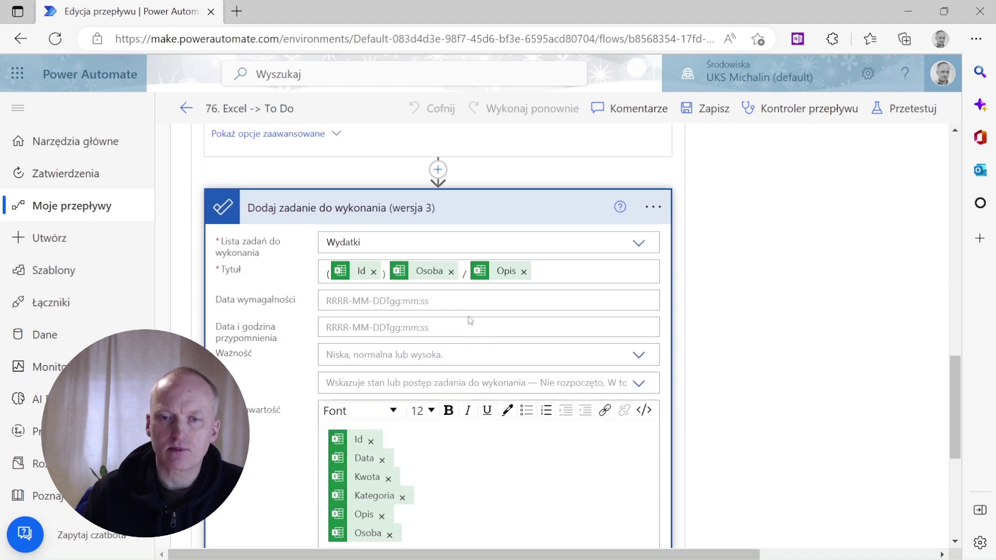
pyautogui.scroll(-2, 444, 415)
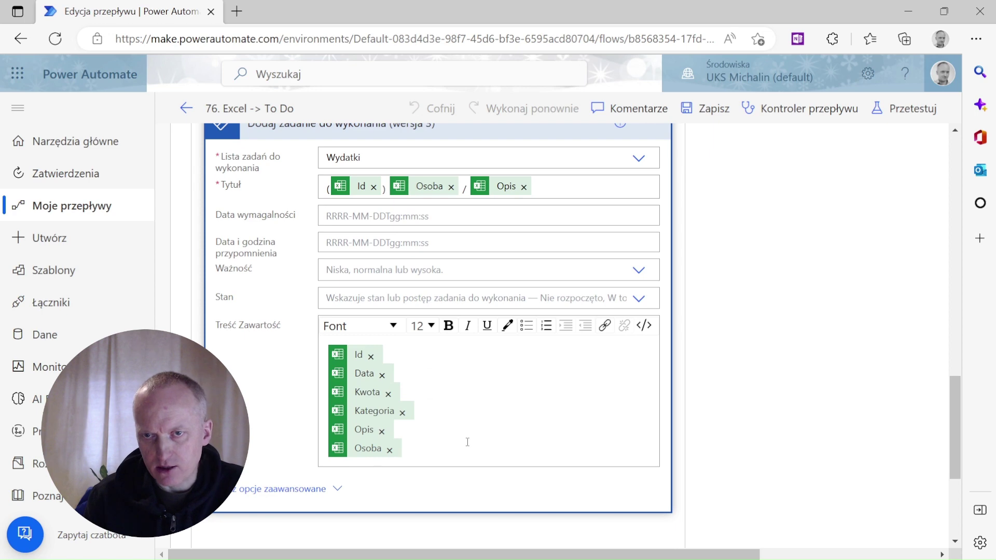
pyautogui.scroll(4, 467, 442)
pyautogui.scroll(4, 467, 442)
pyautogui.scroll(5, 467, 442)
pyautogui.scroll(3, 468, 441)
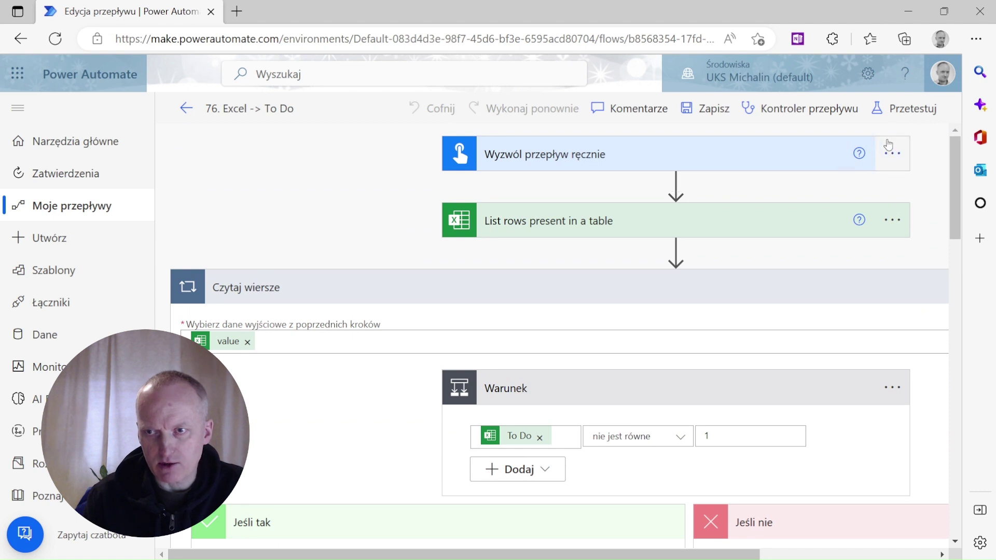
# Run the flow with a manual test (Przetestuj, Ręcznie, Uruchom przepływ) and switch to Excel
pyautogui.click(908, 110)
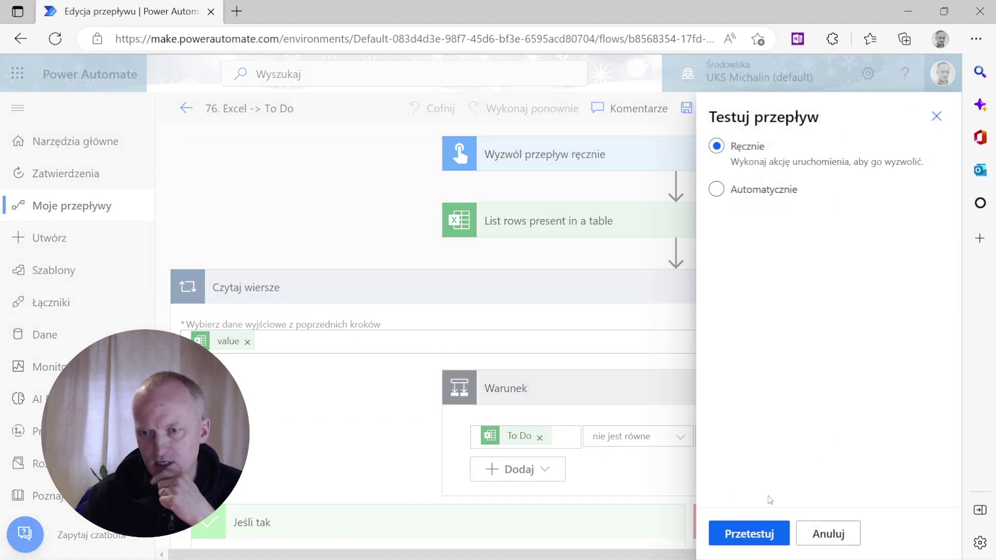
pyautogui.click(763, 536)
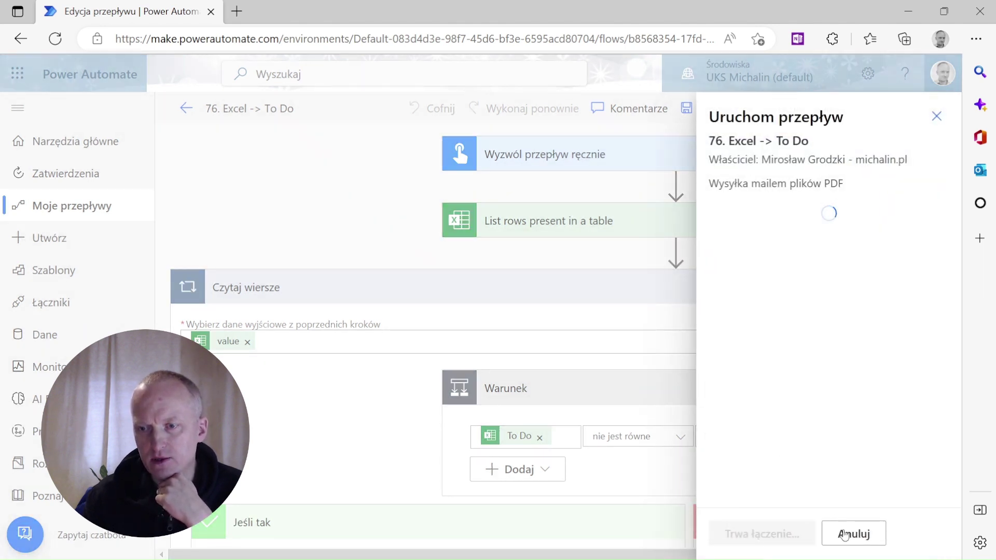
pyautogui.click(773, 535)
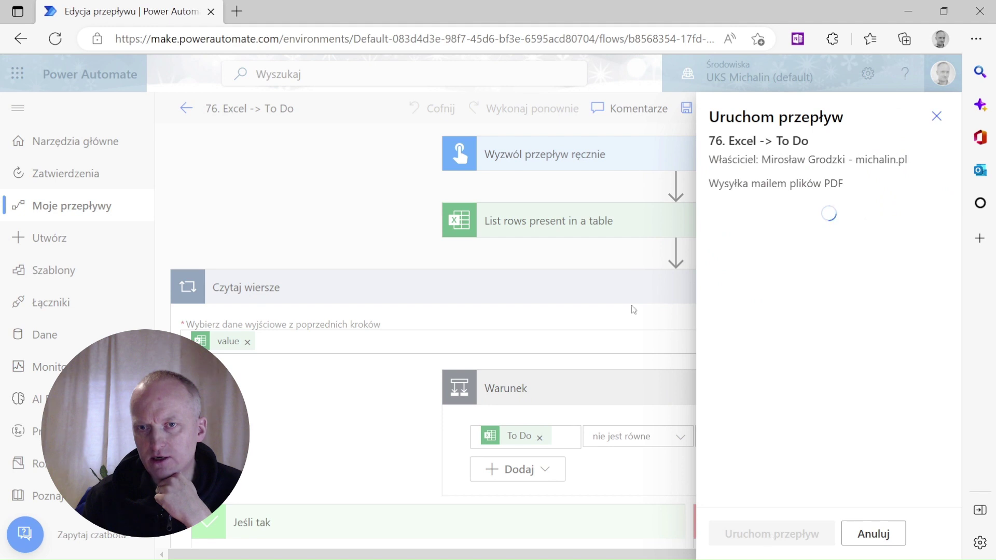
pyautogui.click(911, 15)
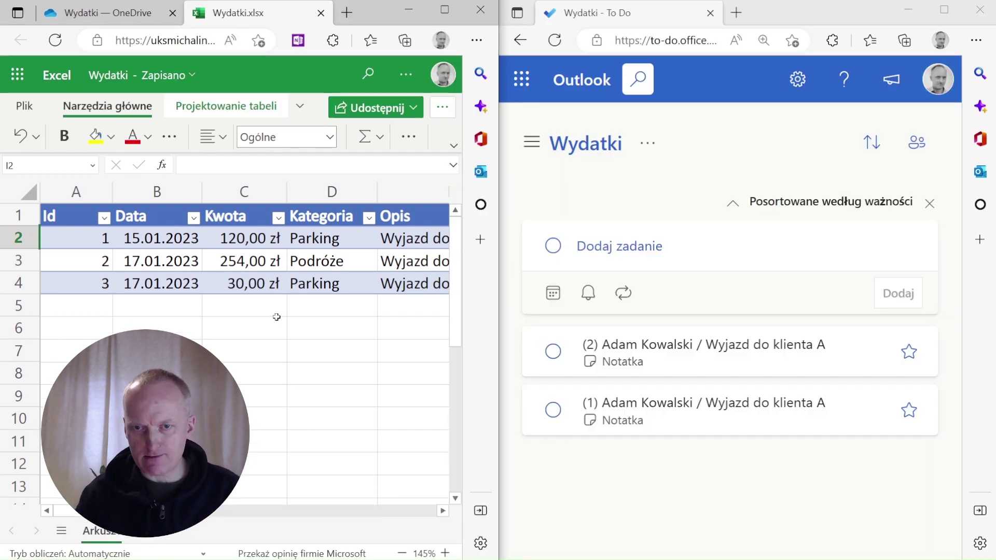
# Reload the Wydatki spreadsheet and scroll to the To Do and To Do Czas columns
pyautogui.hscroll(4, 276, 316)
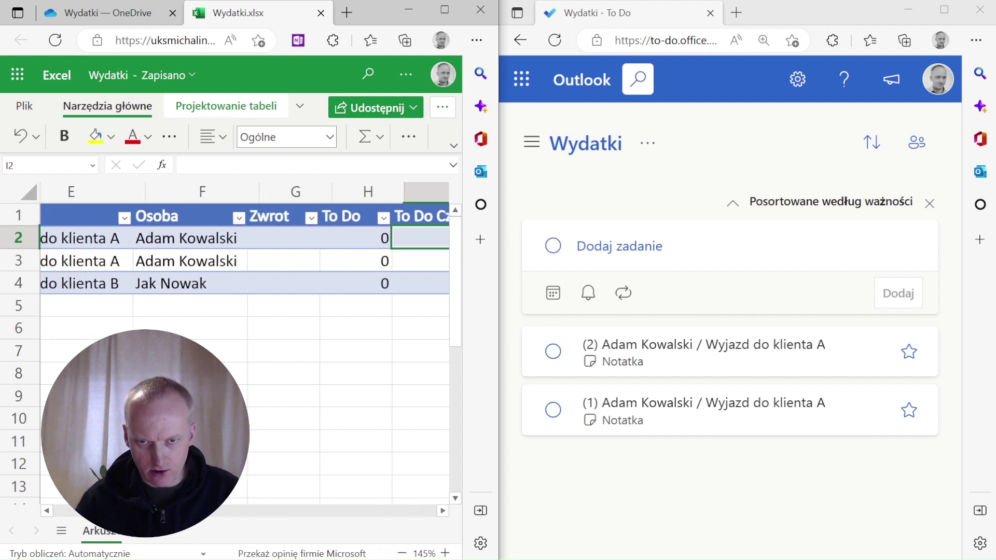
pyautogui.hscroll(2, 332, 422)
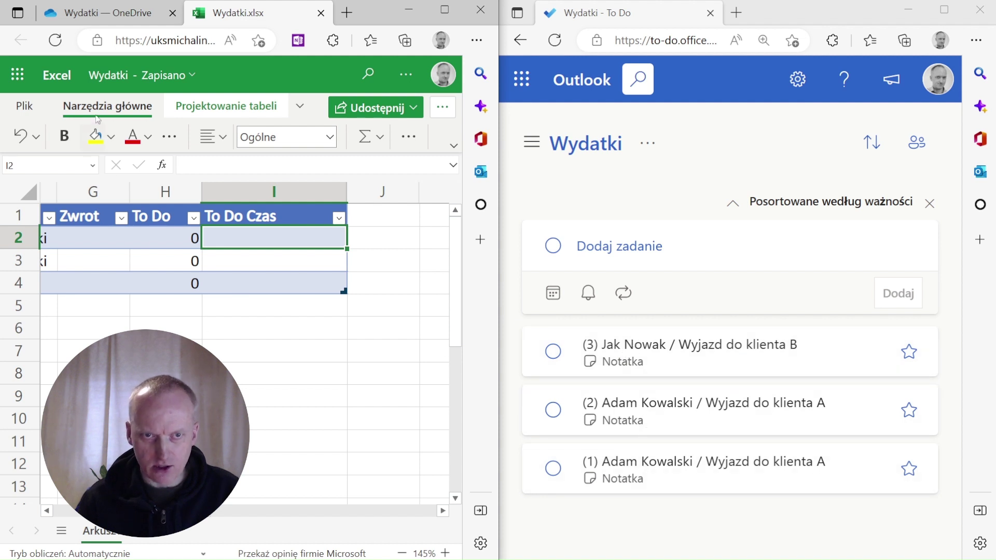
pyautogui.click(55, 41)
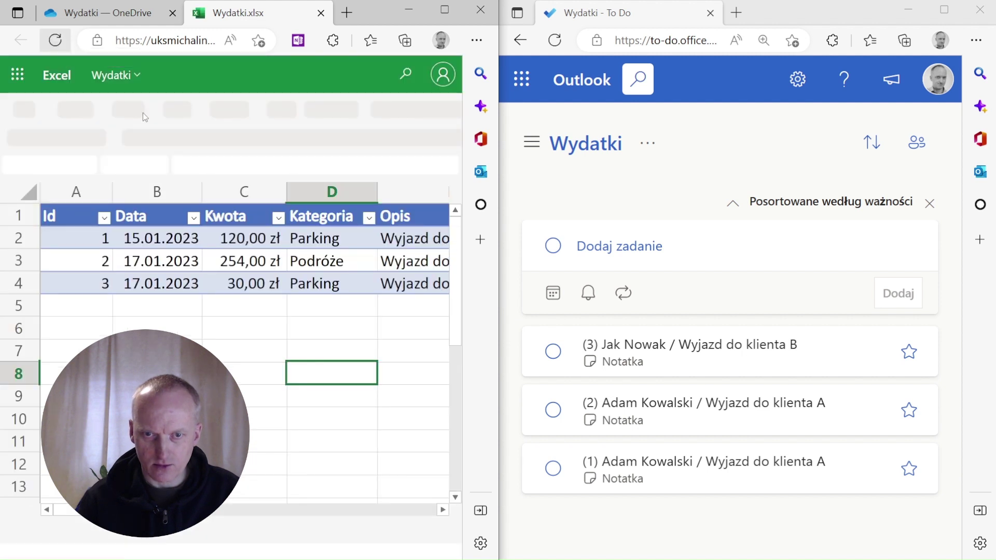
pyautogui.hscroll(5, 244, 353)
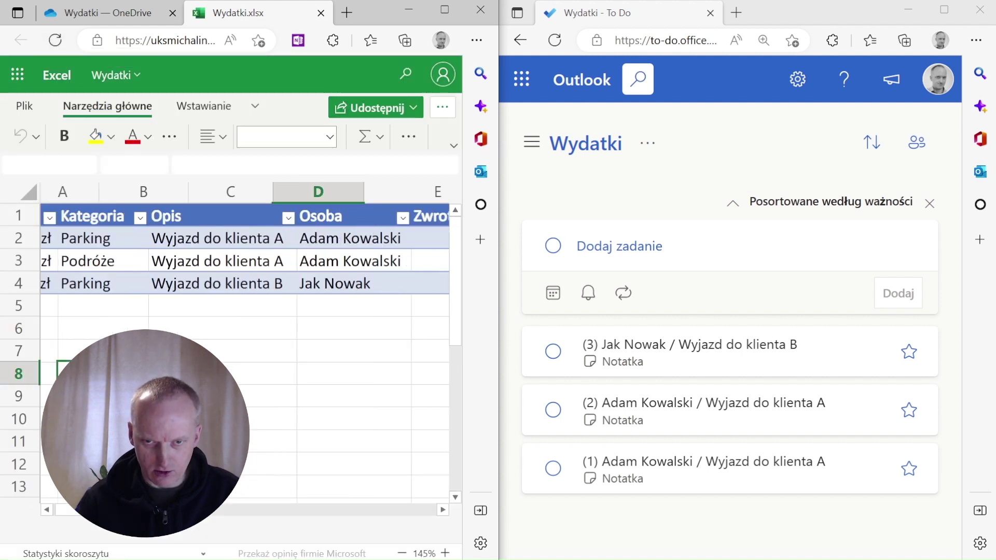
pyautogui.hscroll(5, 243, 353)
pyautogui.hscroll(-2, 244, 353)
pyautogui.hscroll(-2, 244, 352)
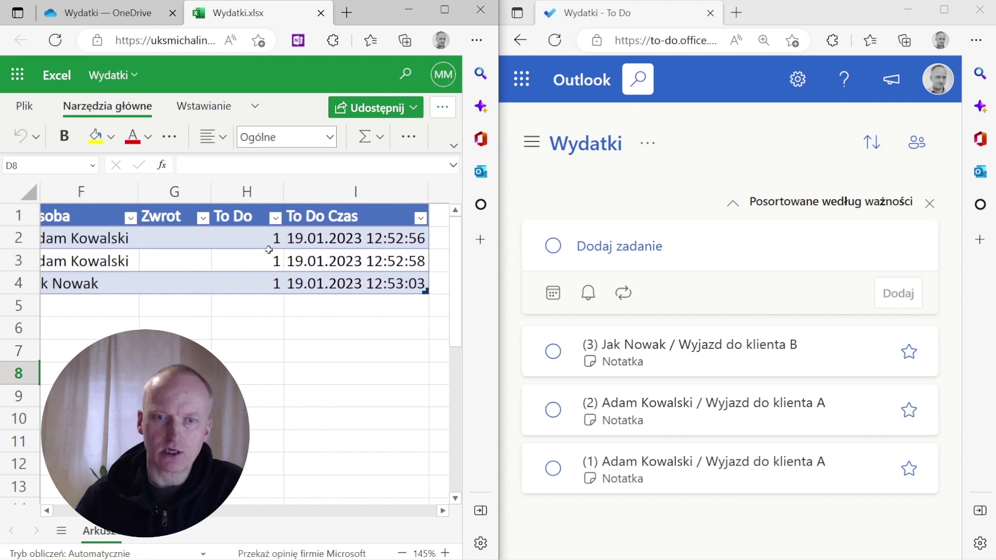
# Inspect row 2's To Do value and neighbouring Opis and Kategoria cells
pyautogui.click(250, 241)
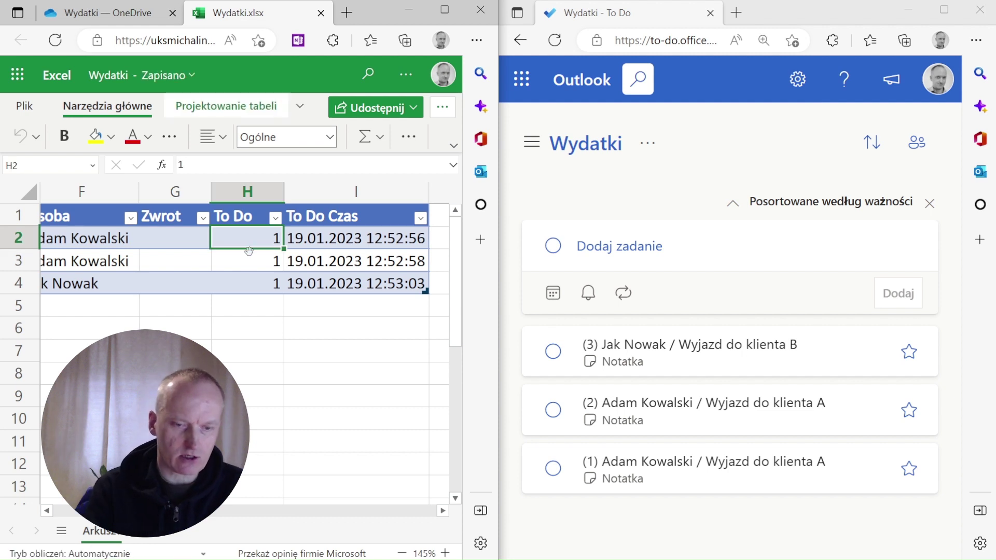
pyautogui.press('Left')
pyautogui.press('Left')
pyautogui.press('Left')
pyautogui.press('Left')
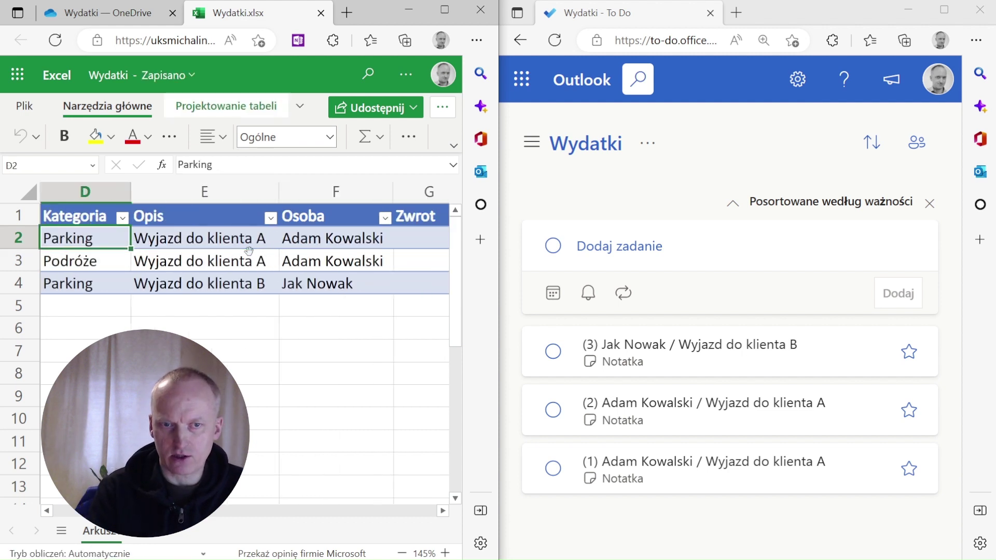
pyautogui.press('Left')
pyautogui.press('Left')
pyautogui.press('Left')
pyautogui.press('Right')
pyautogui.press('Right')
pyautogui.press('Right')
pyautogui.press('Right')
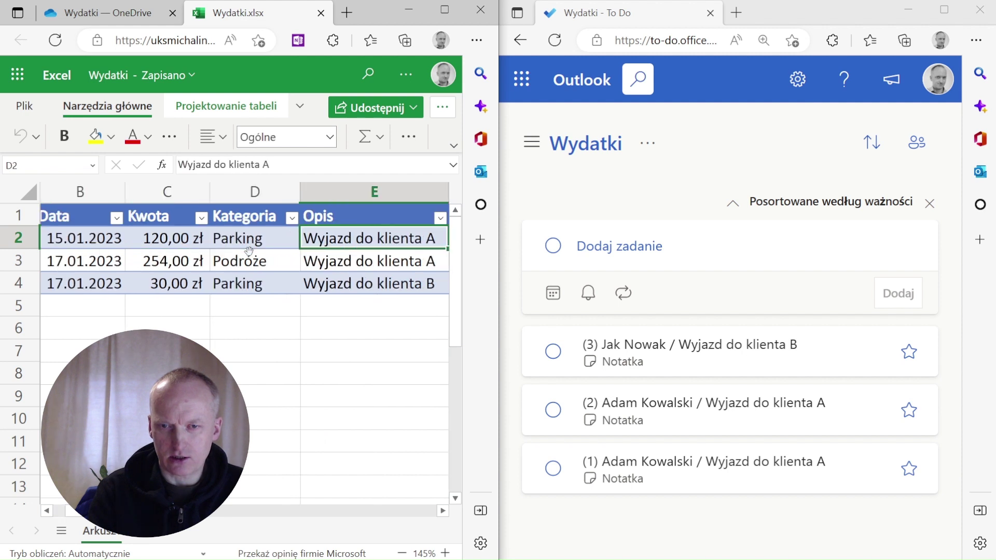
pyautogui.press('Right')
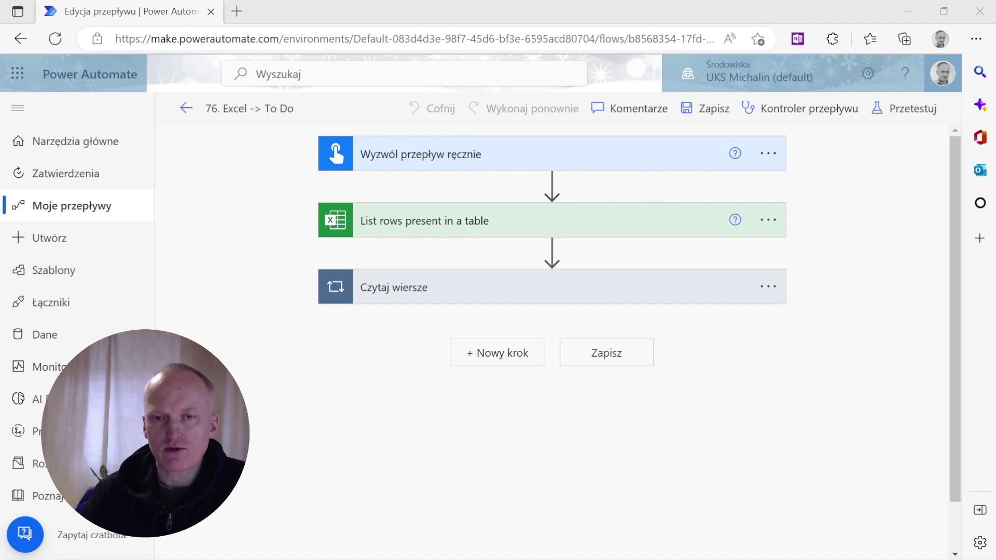
pyautogui.moveTo(528, 259)
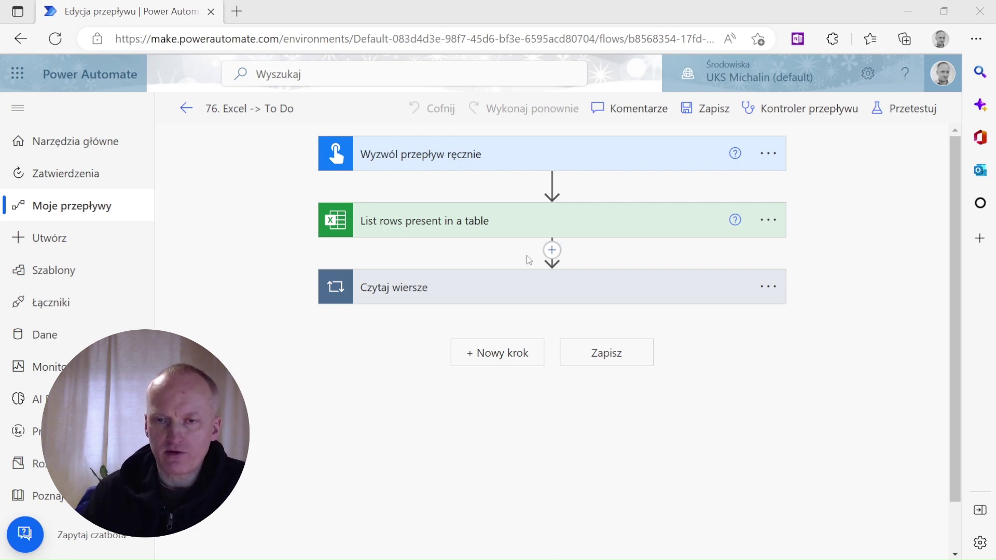
# Delete the flow's manual trigger and confirm the removal
pyautogui.click(416, 162)
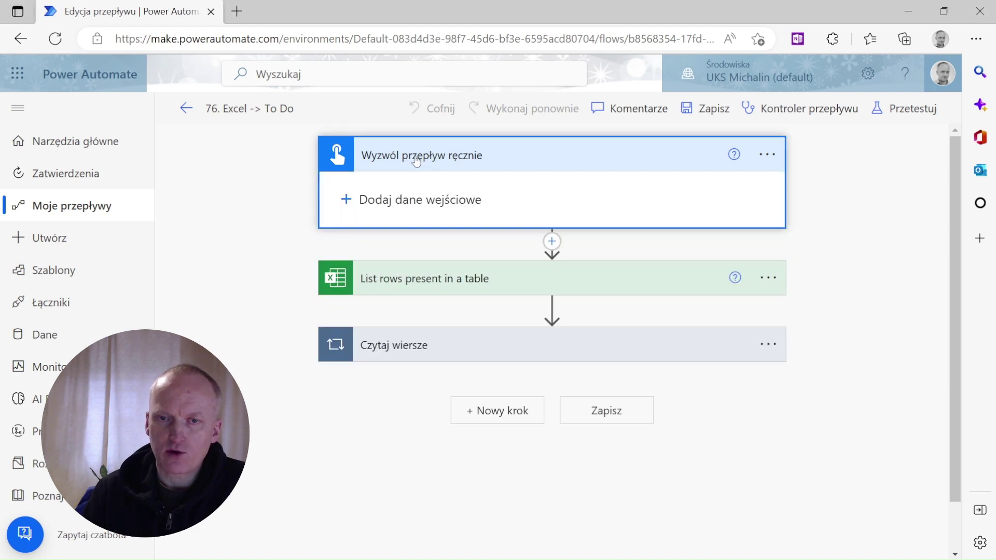
pyautogui.click(767, 156)
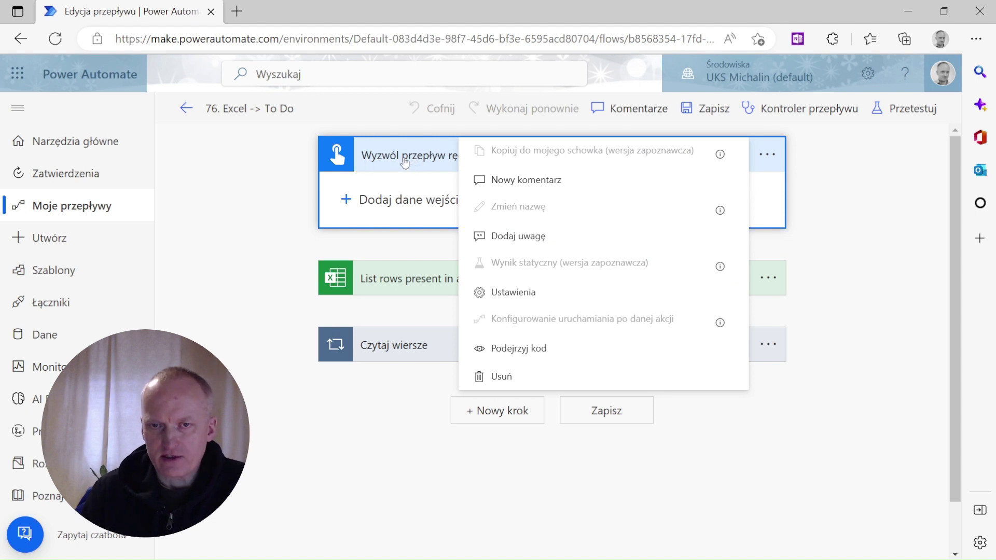
pyautogui.click(534, 376)
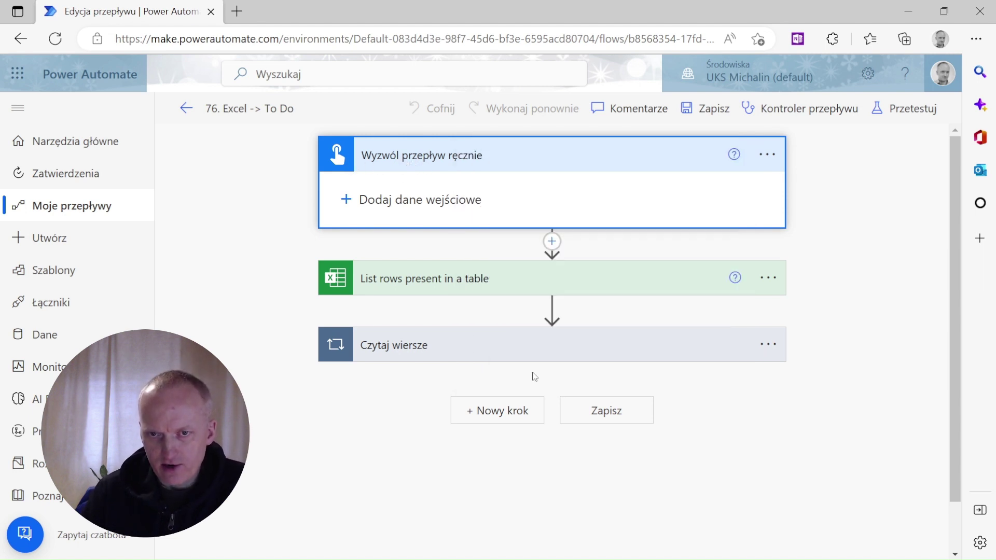
pyautogui.click(490, 343)
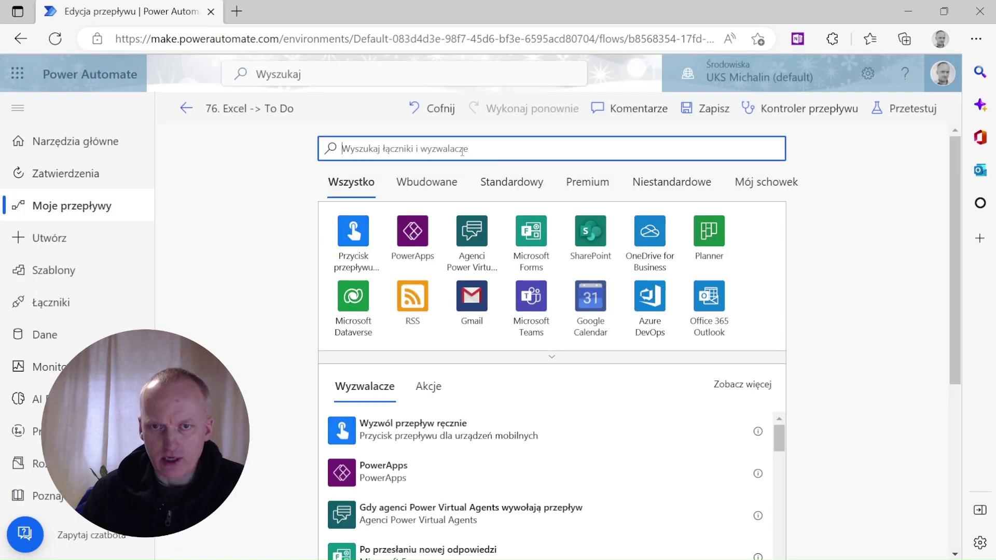
# Add the Harmonogram connector's Cykl recurrence trigger, found by searching 'harmonogr'
pyautogui.write('har')
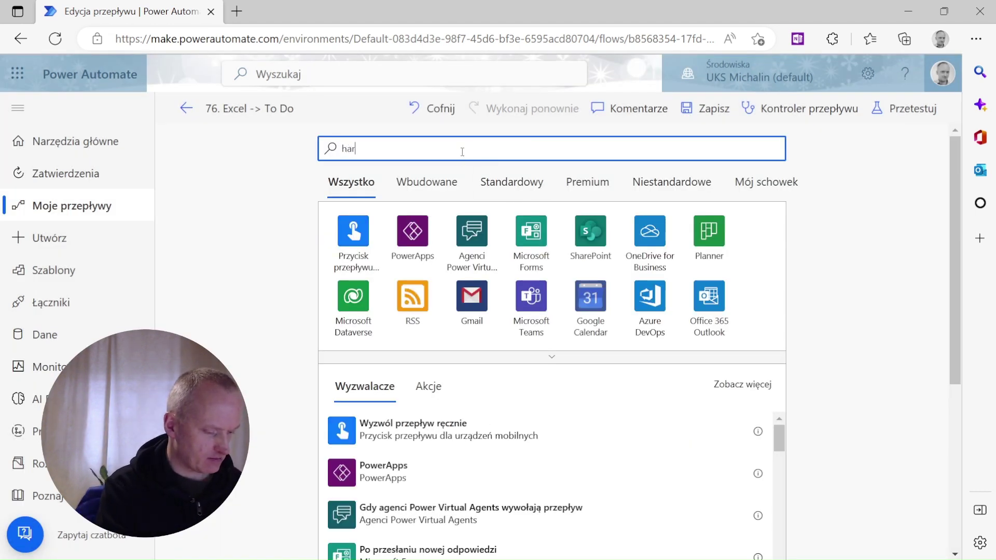
pyautogui.write('mono')
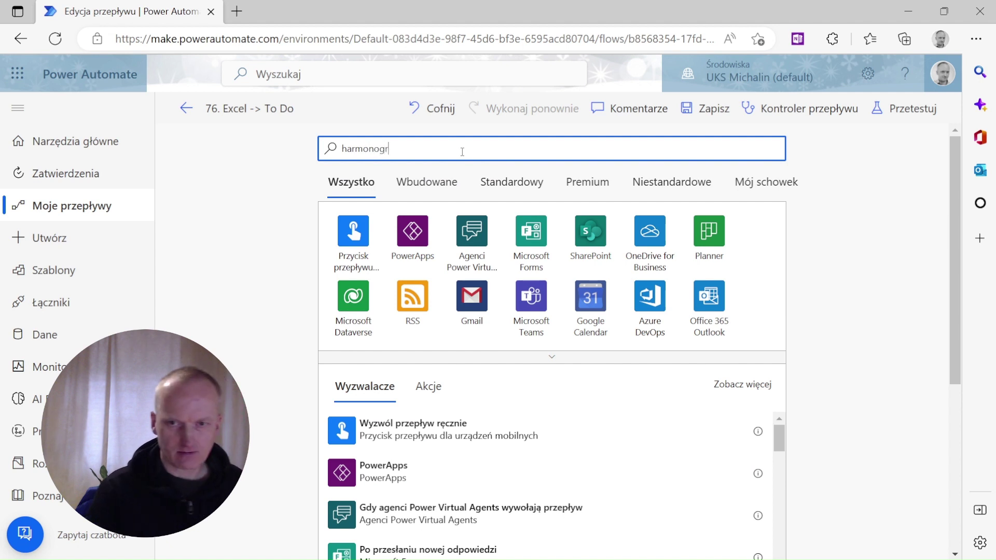
pyautogui.write('gr')
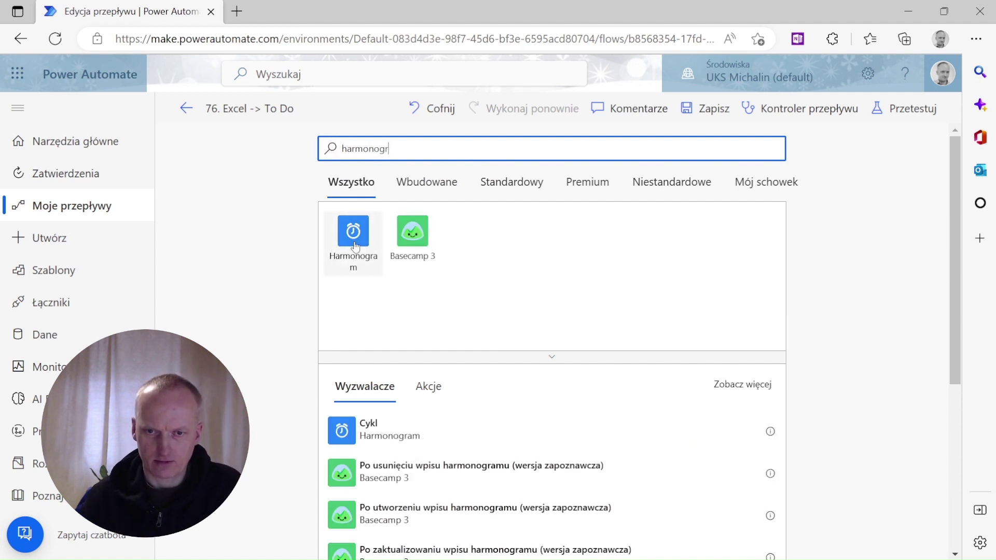
pyautogui.click(356, 245)
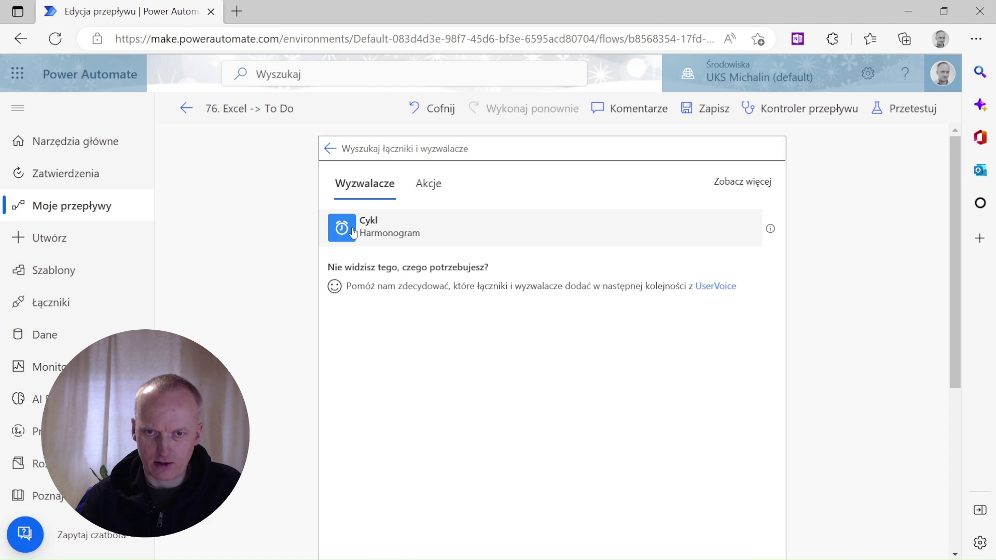
pyautogui.click(353, 231)
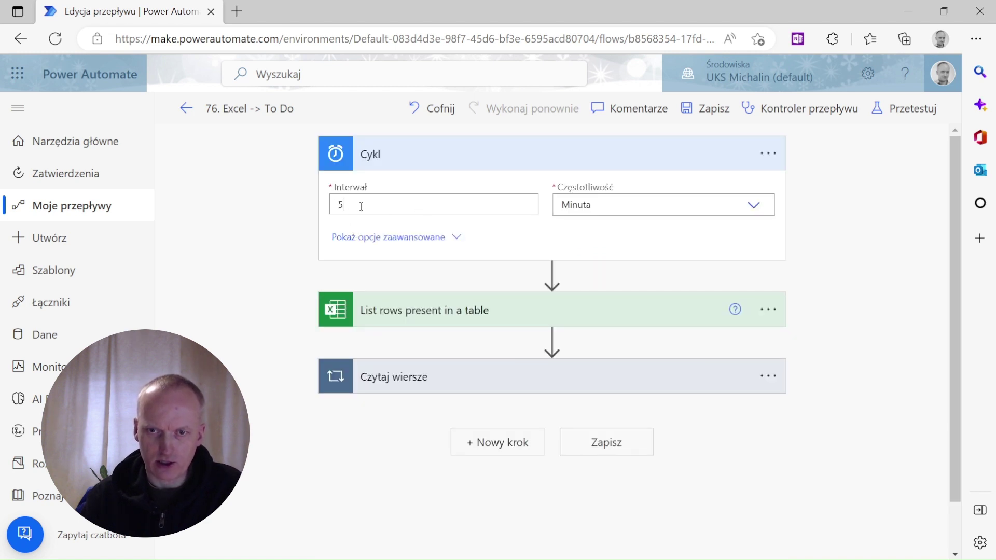
# Set the Cykl trigger to Interwał 1 with Częstotliwość Dzień and show its advanced options
pyautogui.press('BackSpace')
pyautogui.write('1')
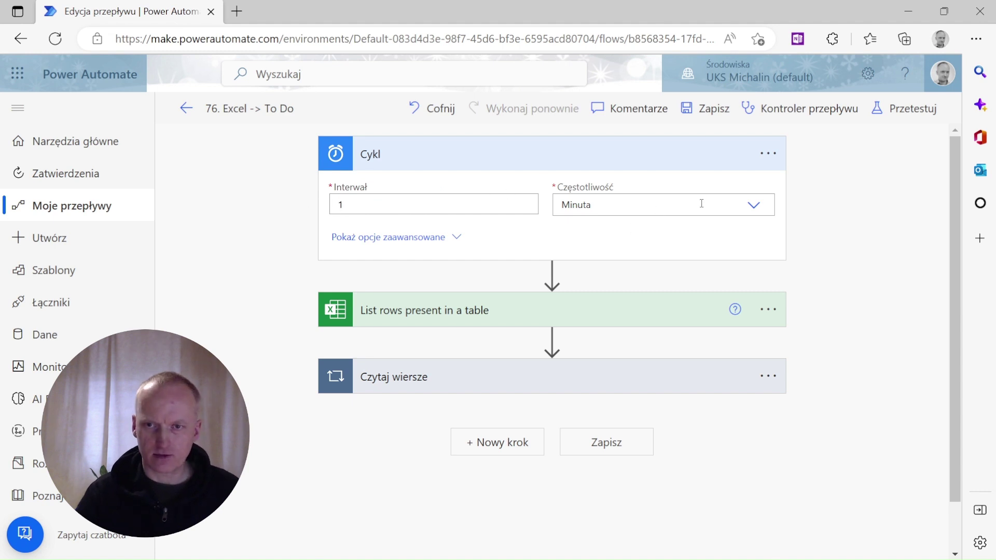
pyautogui.click(753, 204)
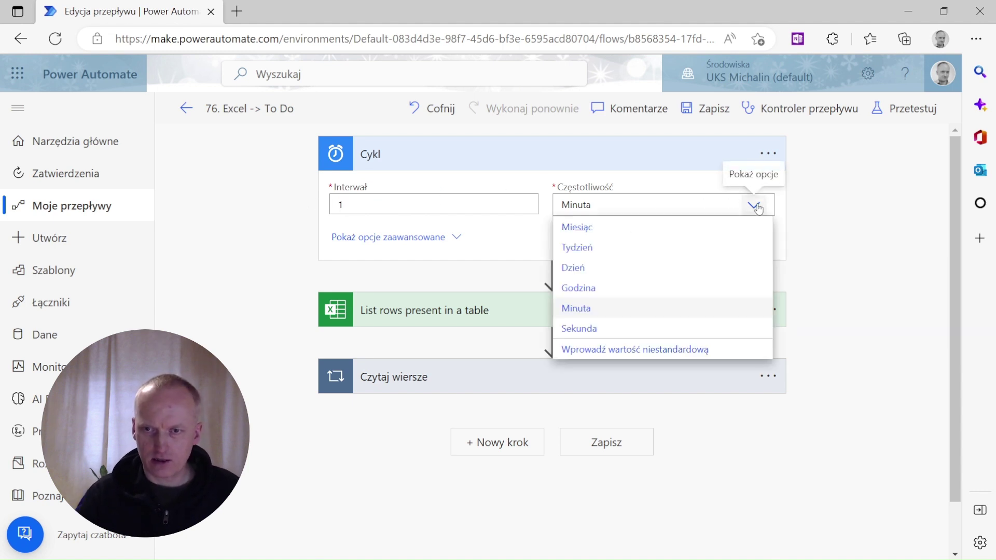
pyautogui.click(573, 268)
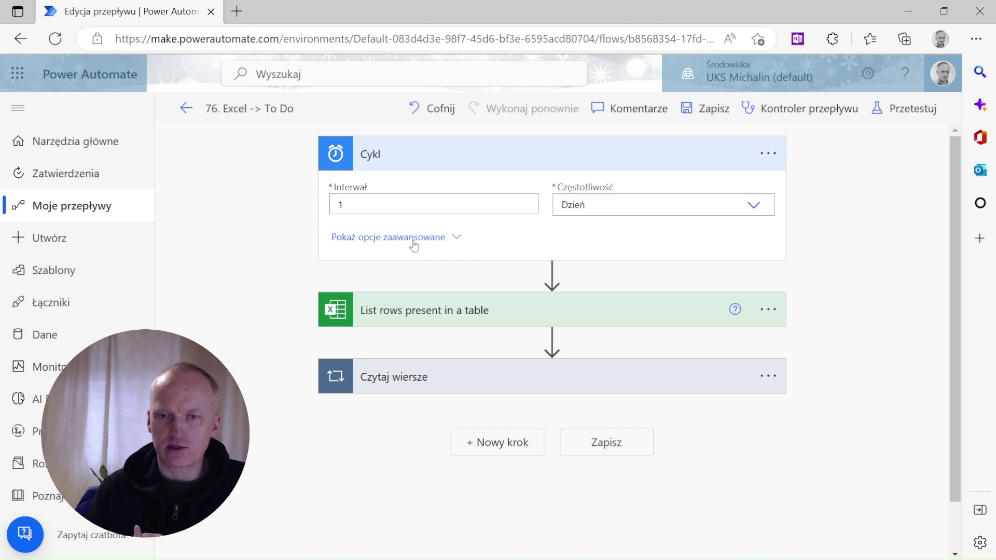
pyautogui.click(414, 240)
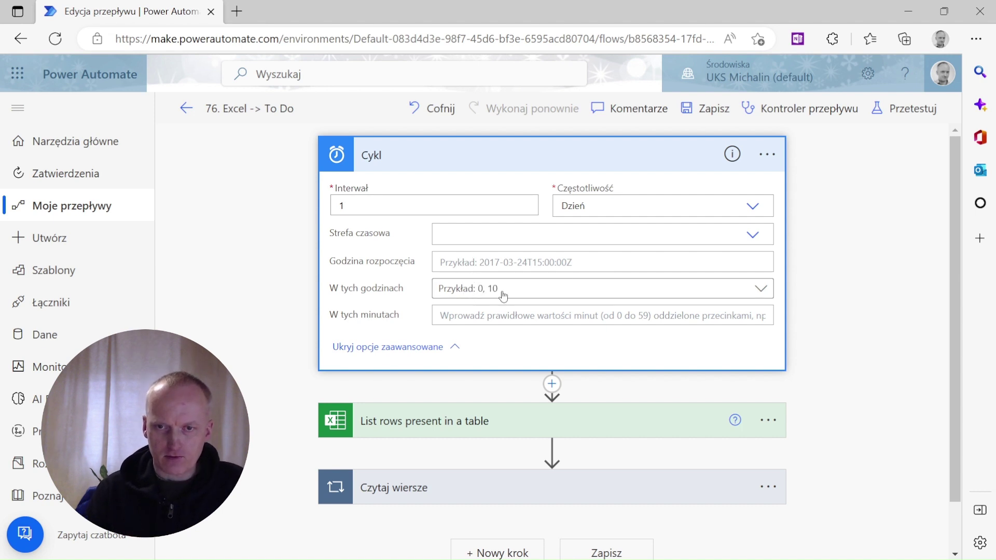
# Set the Cykl trigger's time zone to UTC+01:00 Warszawa
pyautogui.click(751, 238)
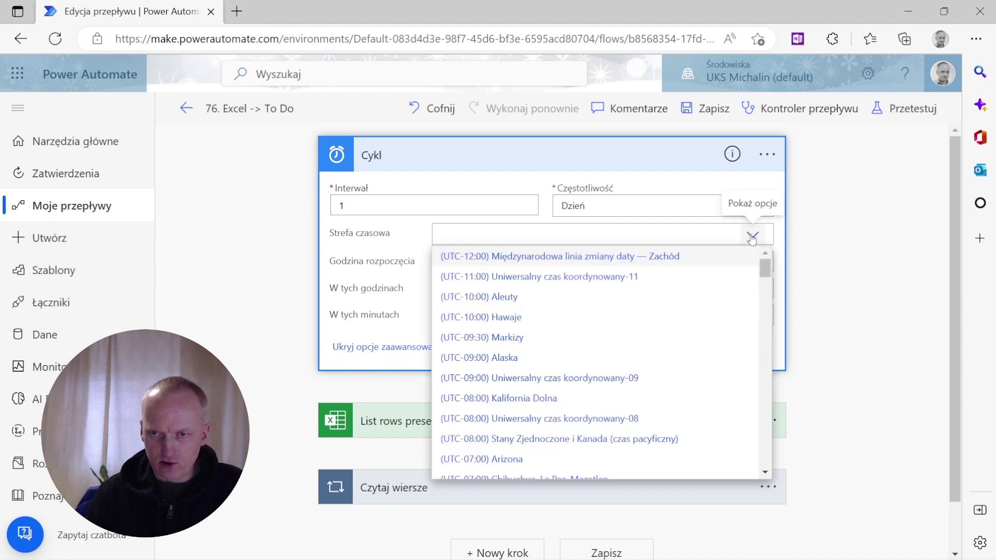
pyautogui.click(766, 297)
pyautogui.moveTo(767, 297); pyautogui.dragTo(769, 344)
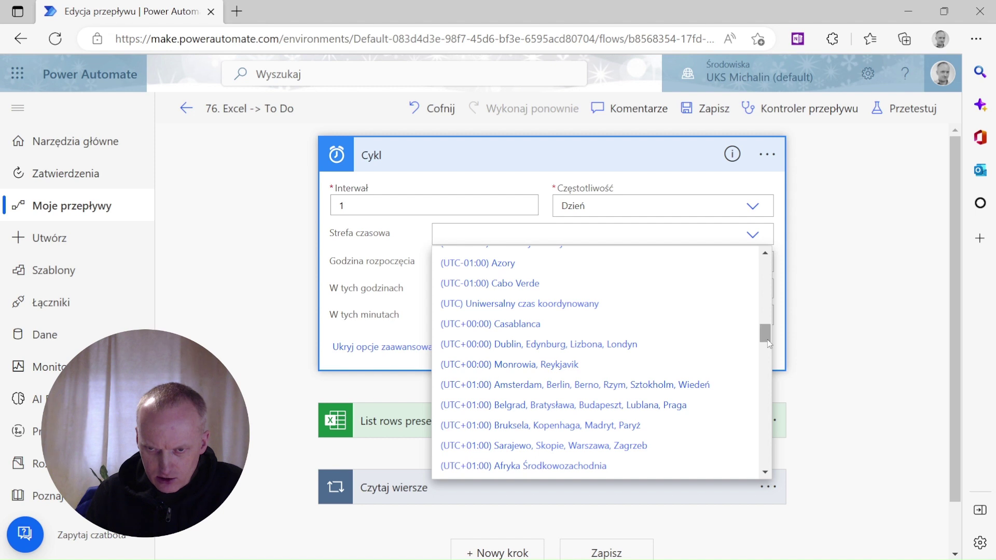
pyautogui.click(625, 446)
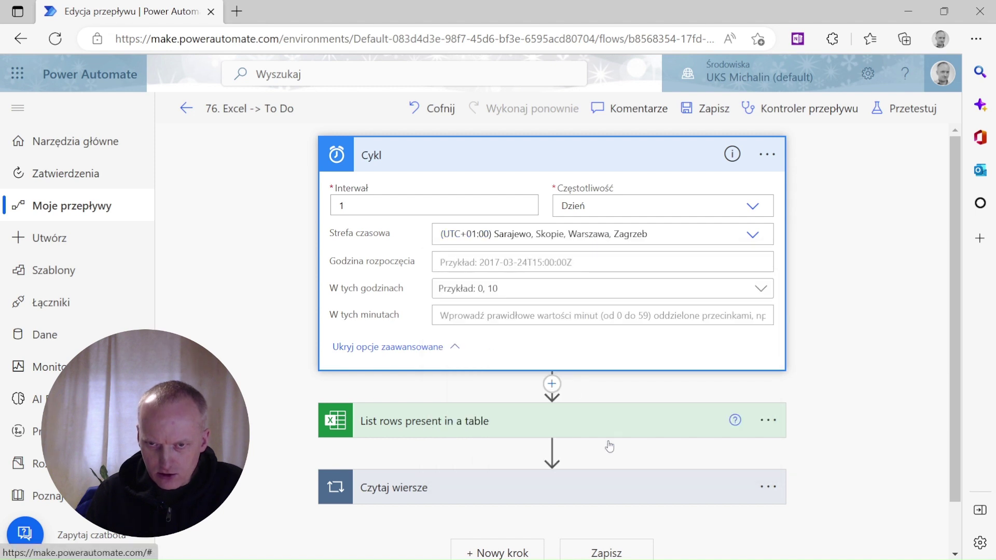
# Select the start timestamp 2023-01-20T09:00:00.000Z in Notepad for copying
pyautogui.click(477, 264)
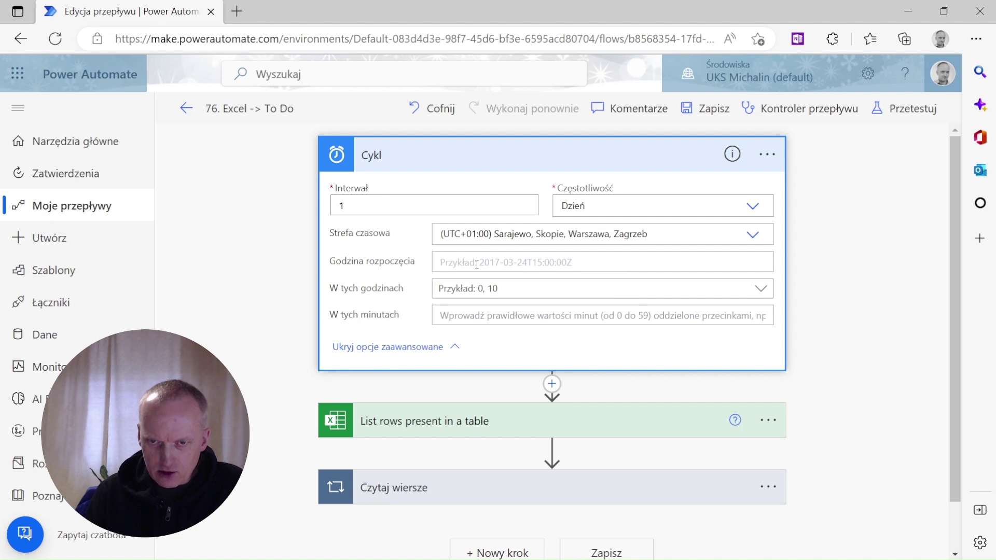
pyautogui.hotkey('alt', 'Tab')
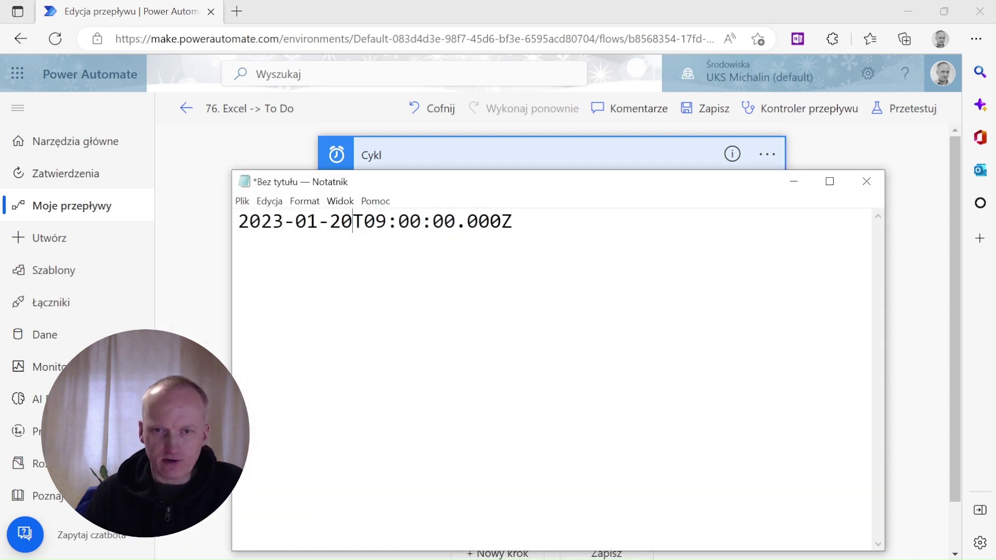
pyautogui.moveTo(524, 219); pyautogui.dragTo(216, 224)
pyautogui.hotkey('ctrl', 'c')
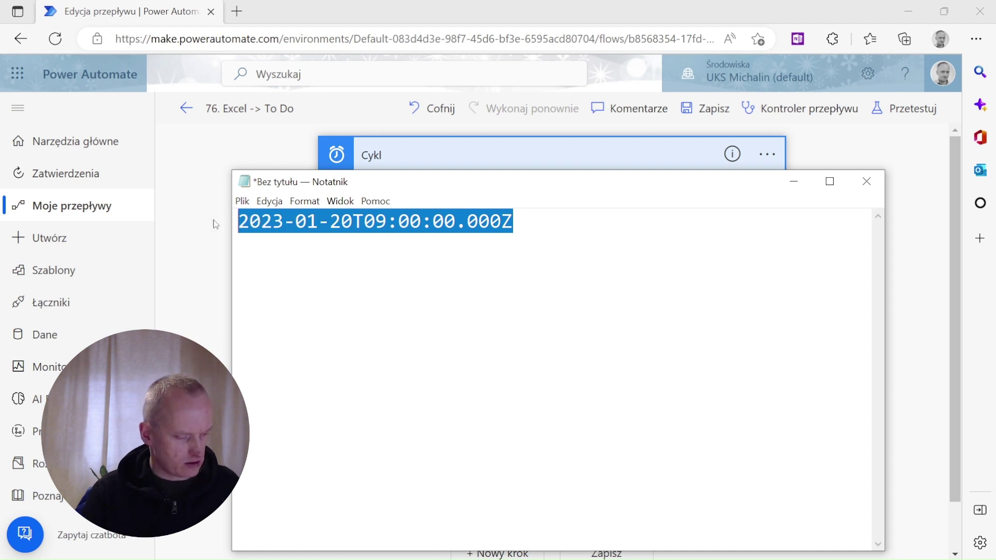
# Paste 2023-01-20T09:00:00.000Z as the Cykl start time, save the flow, and collapse the trigger
pyautogui.click(210, 157)
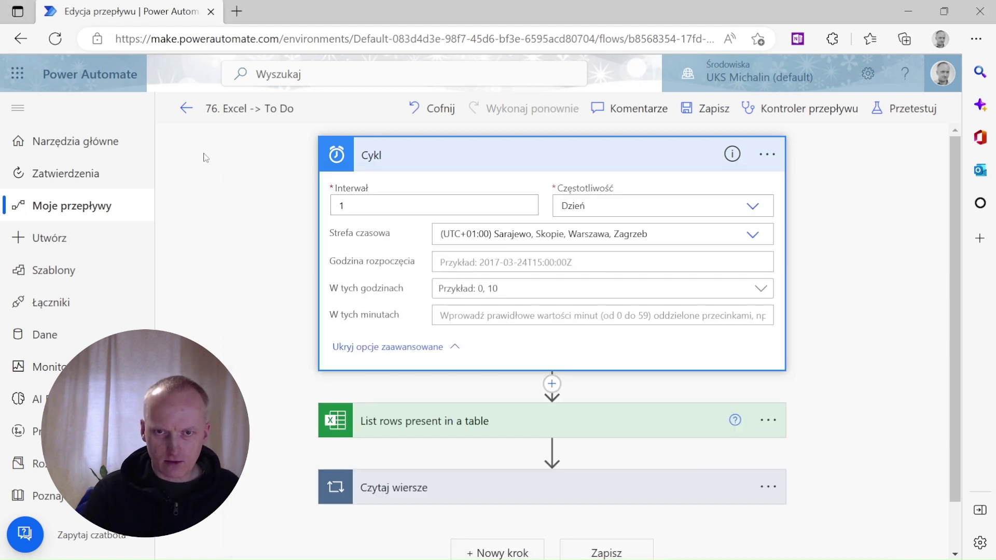
pyautogui.click(505, 260)
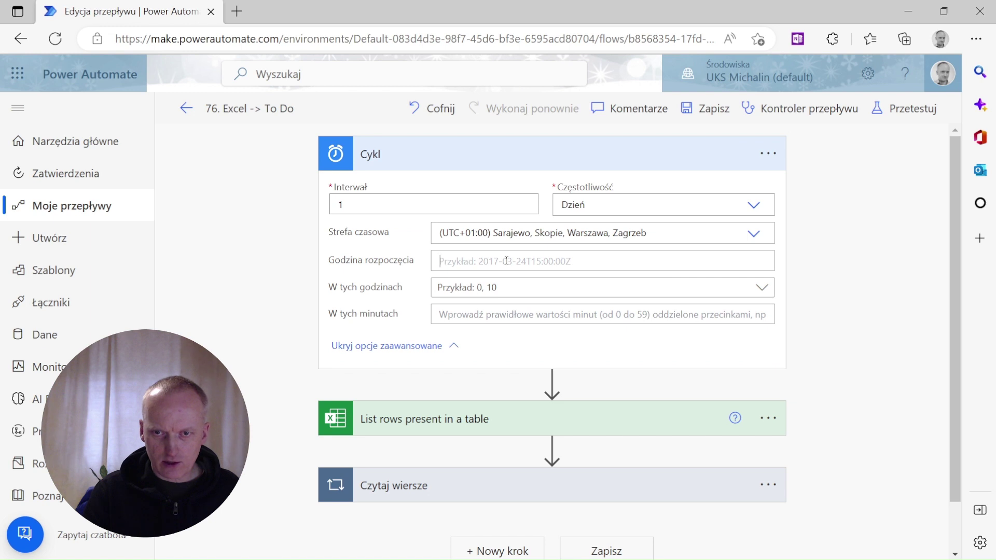
pyautogui.hotkey('ctrl', 'v')
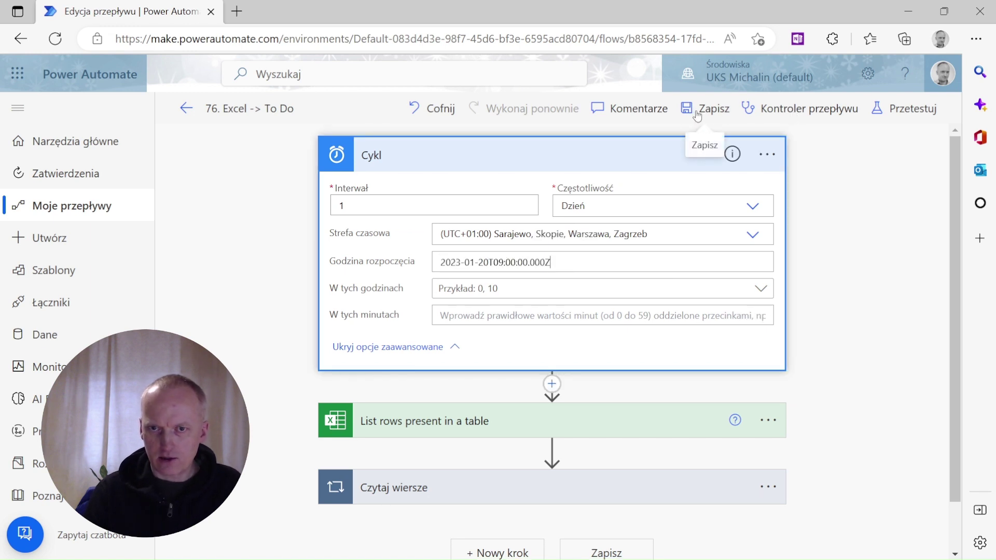
pyautogui.click(697, 112)
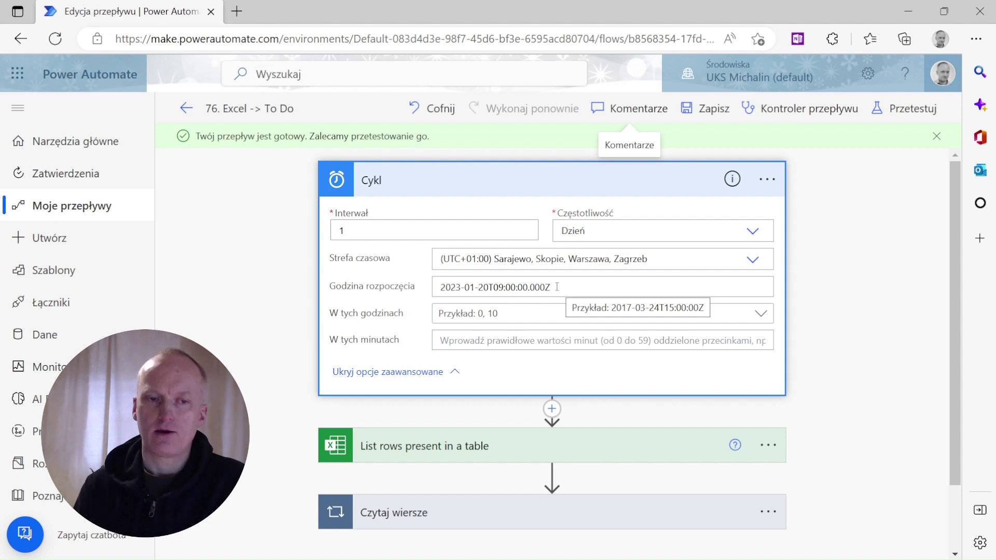
pyautogui.click(492, 181)
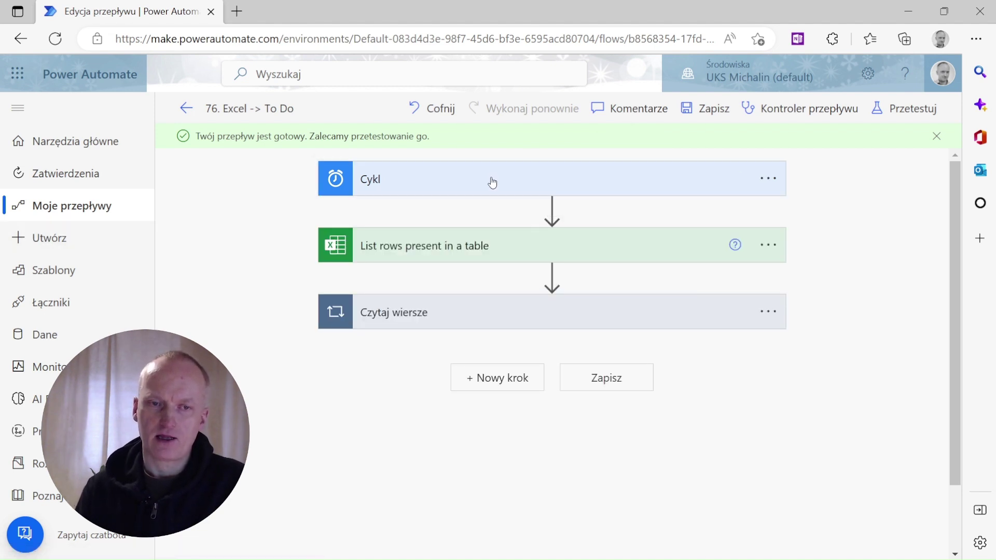
# From Utwórz, choose Zaplanowany przepływ w chmurze to start a new scheduled flow
pyautogui.click(70, 245)
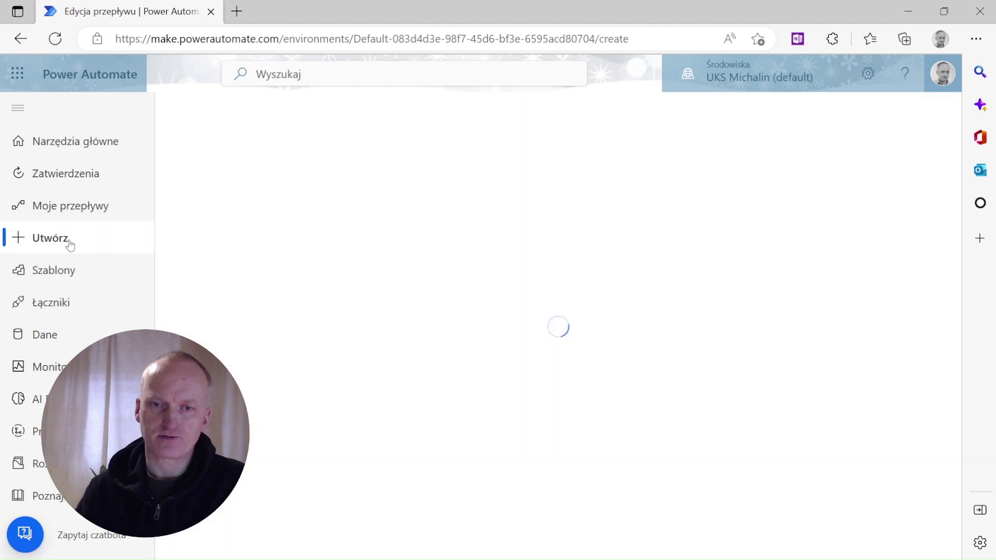
pyautogui.scroll(5, 350, 235)
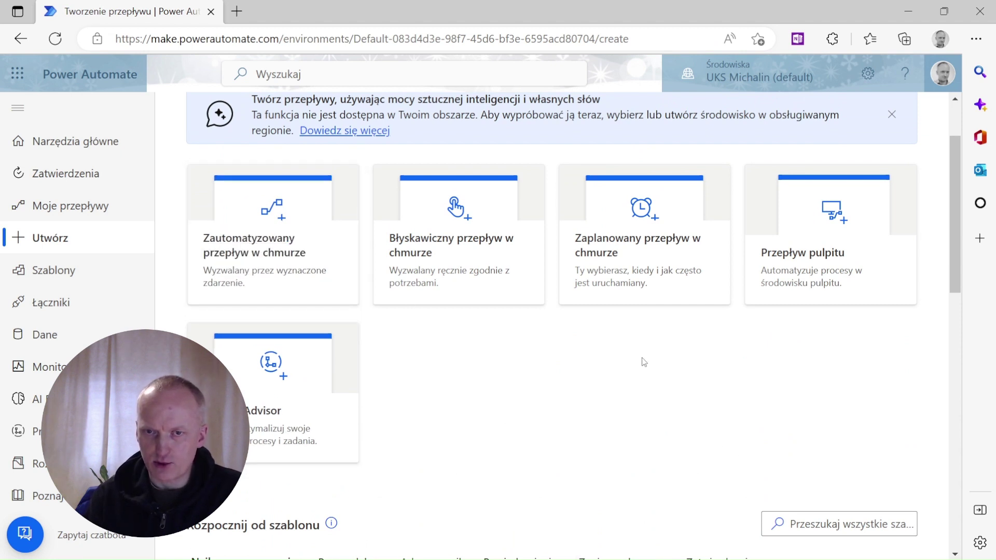
pyautogui.click(629, 214)
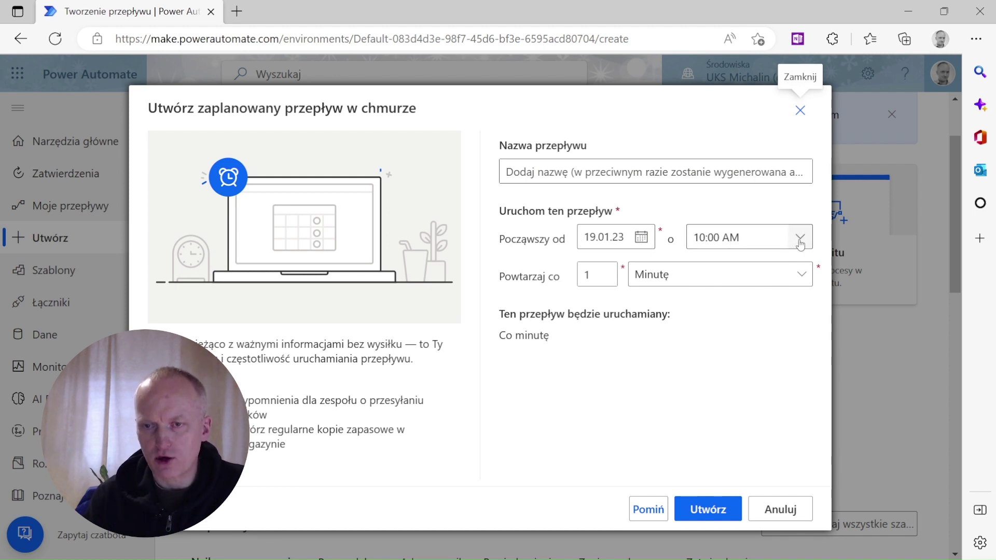
# Create a scheduled flow '1 dziennie' repeating every Dzień (day)
pyautogui.click(796, 283)
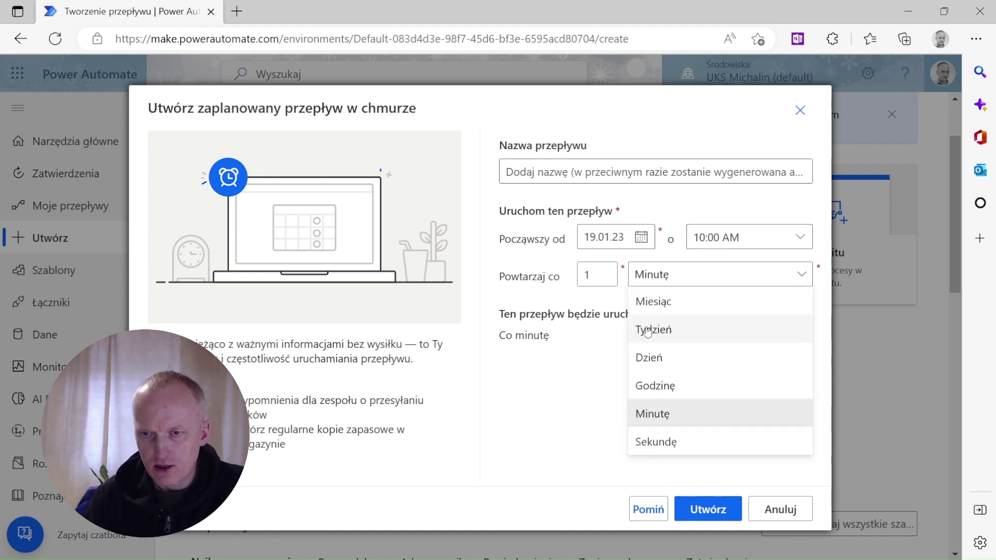
pyautogui.click(670, 358)
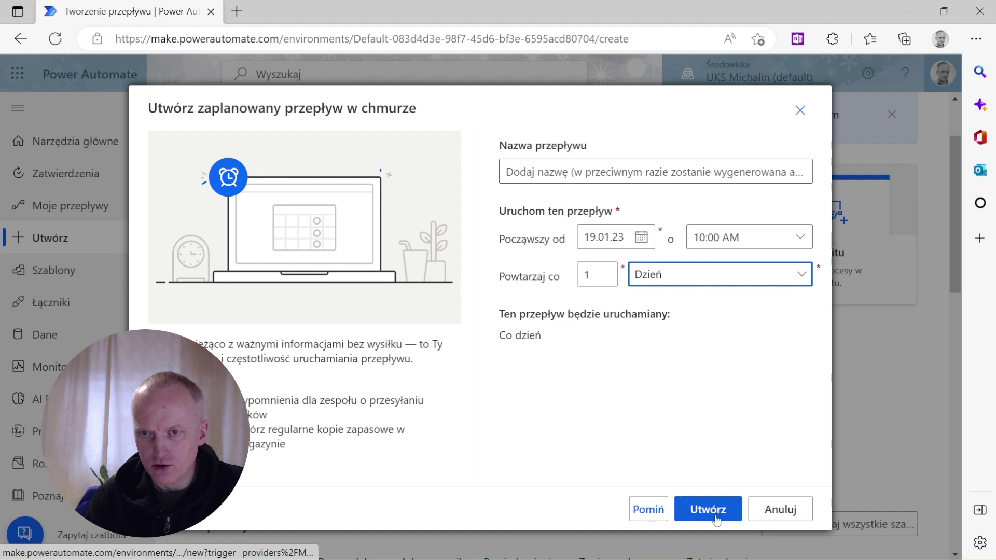
pyautogui.click(545, 172)
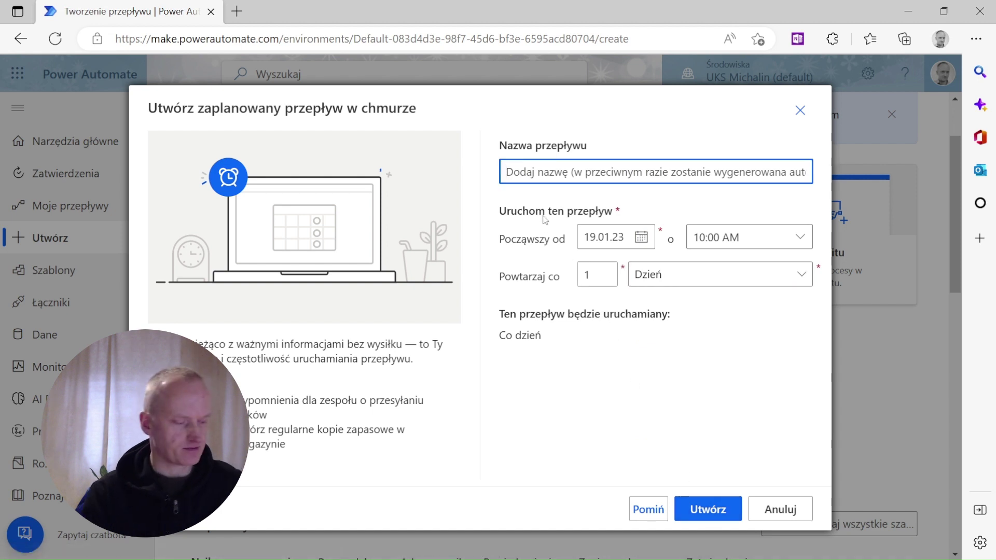
pyautogui.write('1')
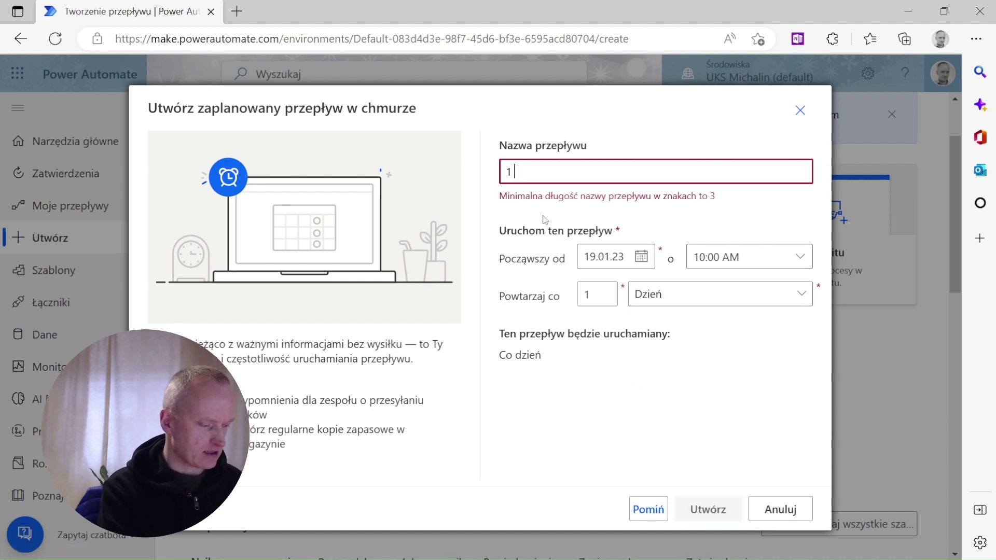
pyautogui.write(' dzie')
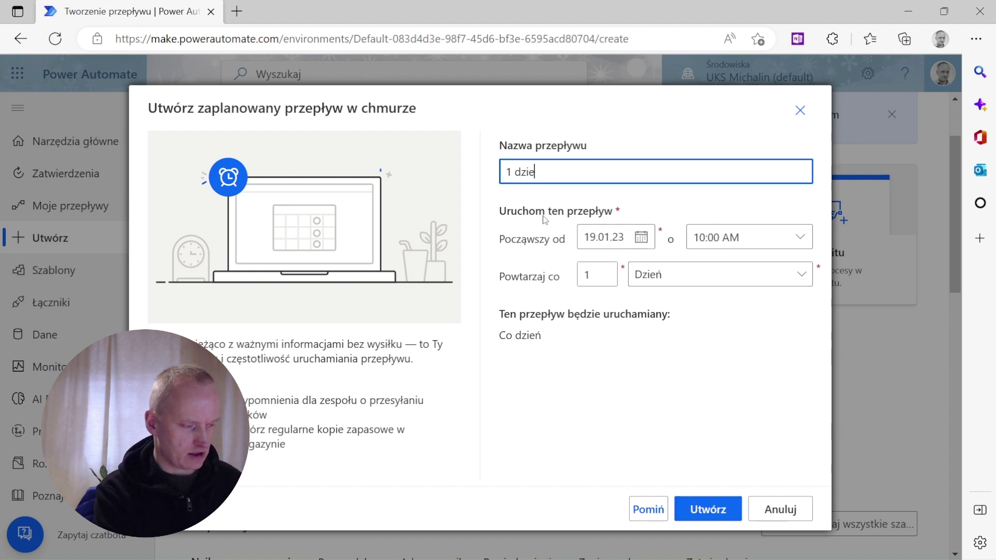
pyautogui.write('nnie')
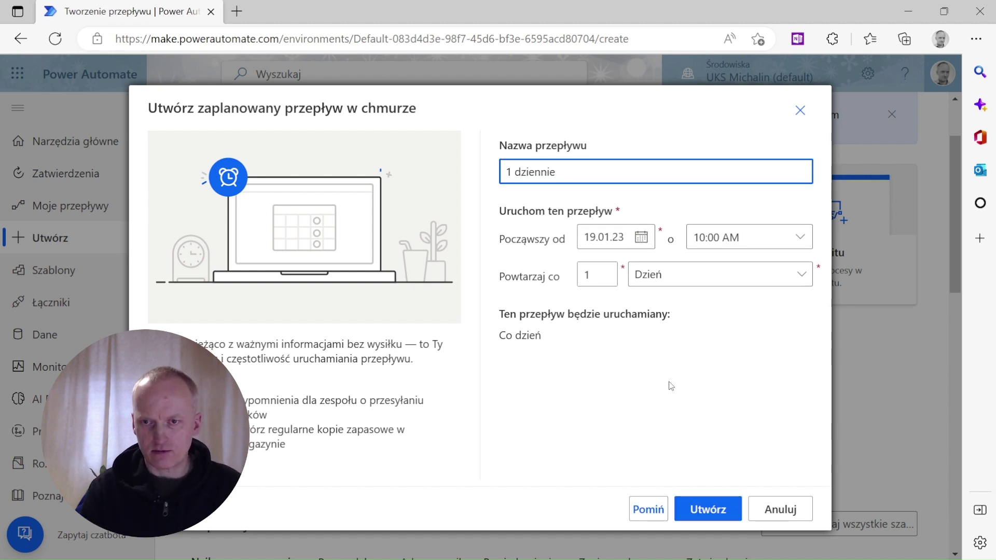
pyautogui.click(724, 511)
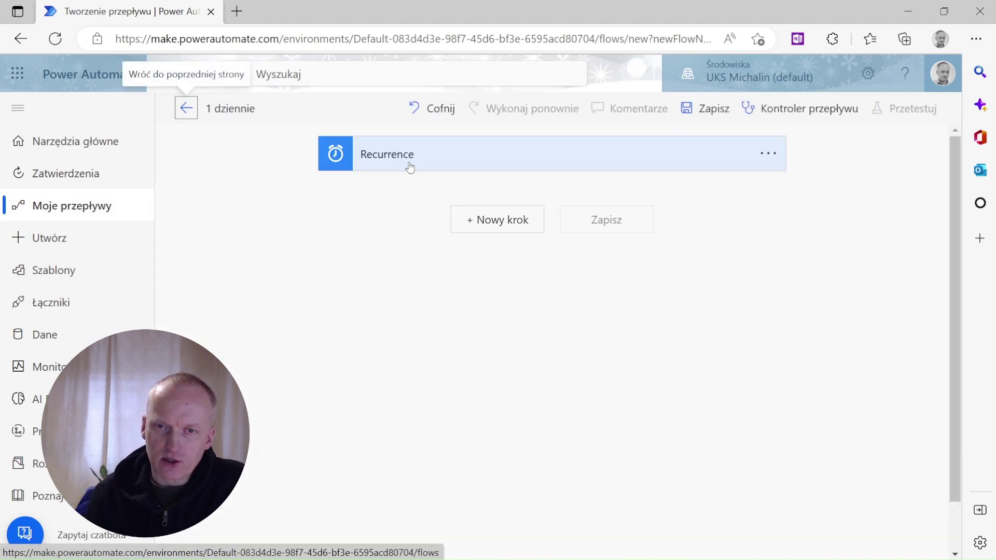
# Show the Recurrence trigger's advanced options for the '1 dziennie' flow, revealing the time zone and start time fields
pyautogui.click(409, 166)
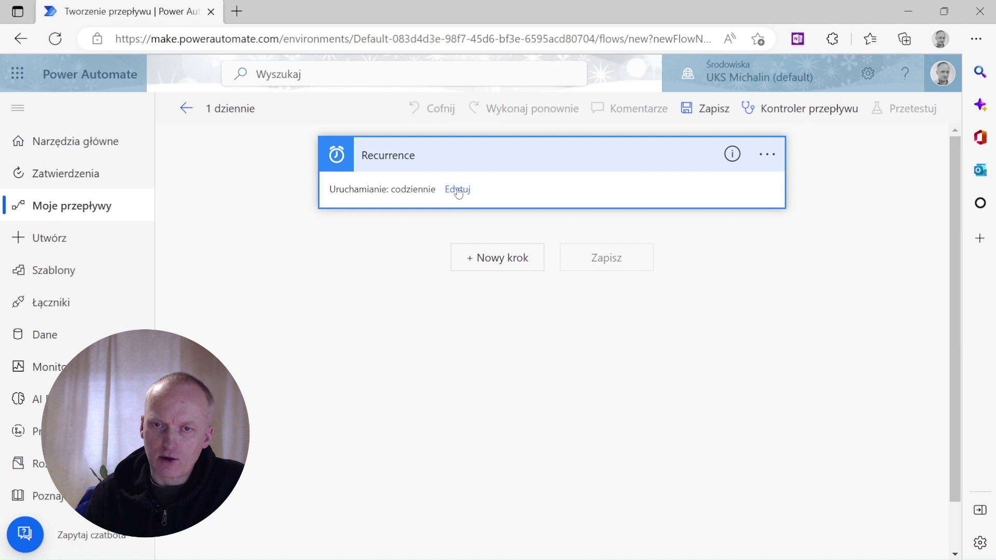
pyautogui.click(456, 189)
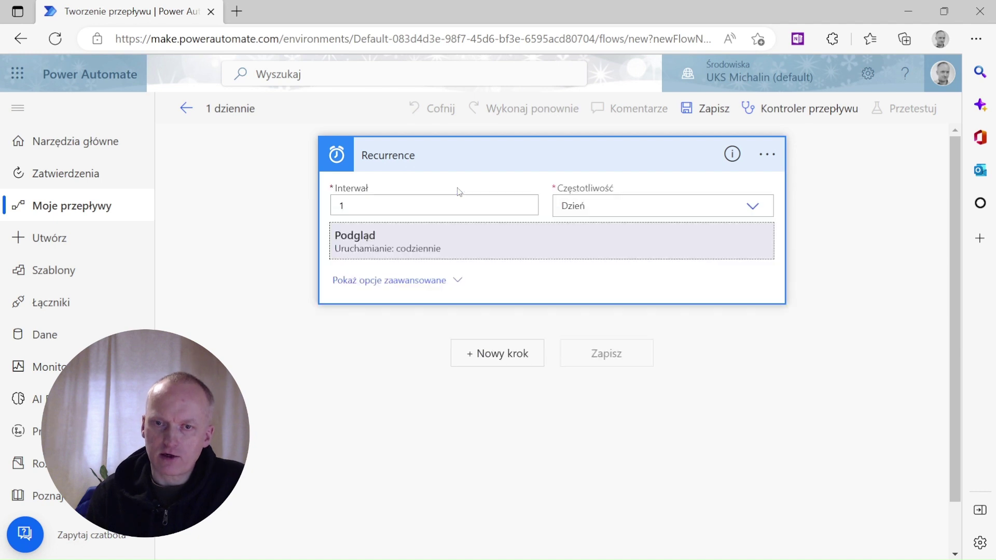
pyautogui.click(368, 281)
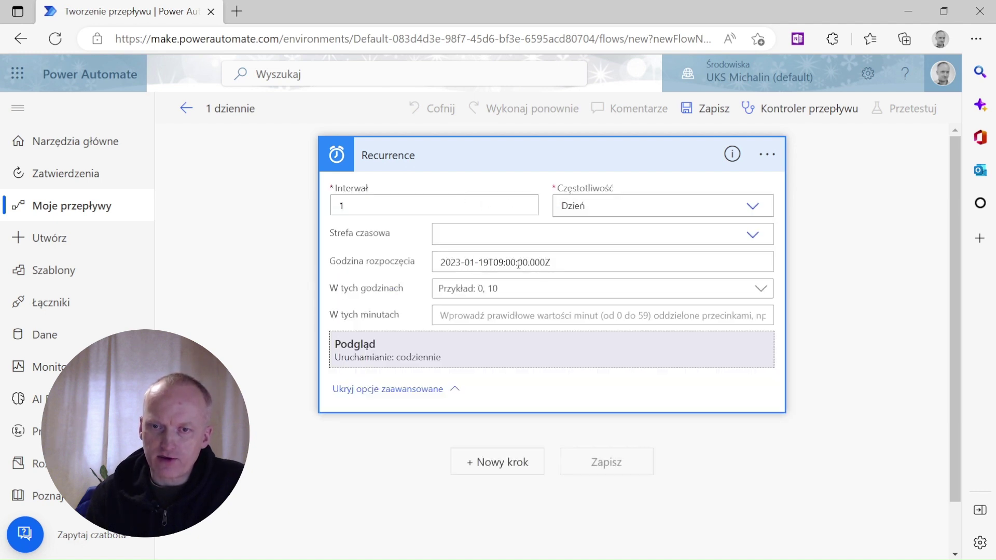